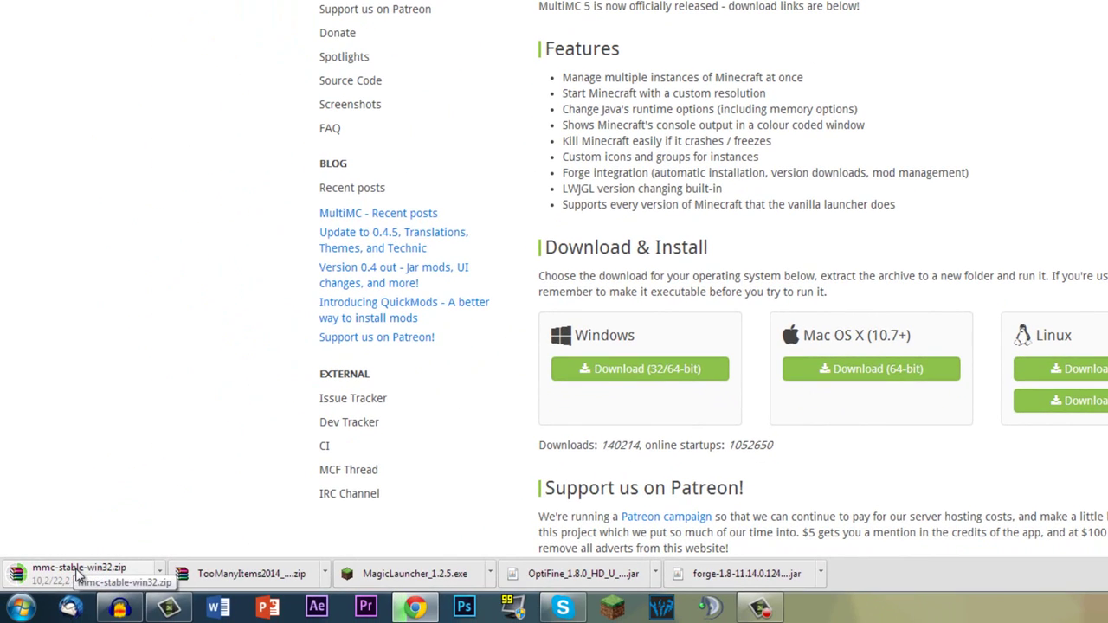
# - Open the downloaded mmc-stable-win32.zip archive and run MultiMC.exe from its MultiMC folder, accepting the security warning
pyautogui.click(78, 575)
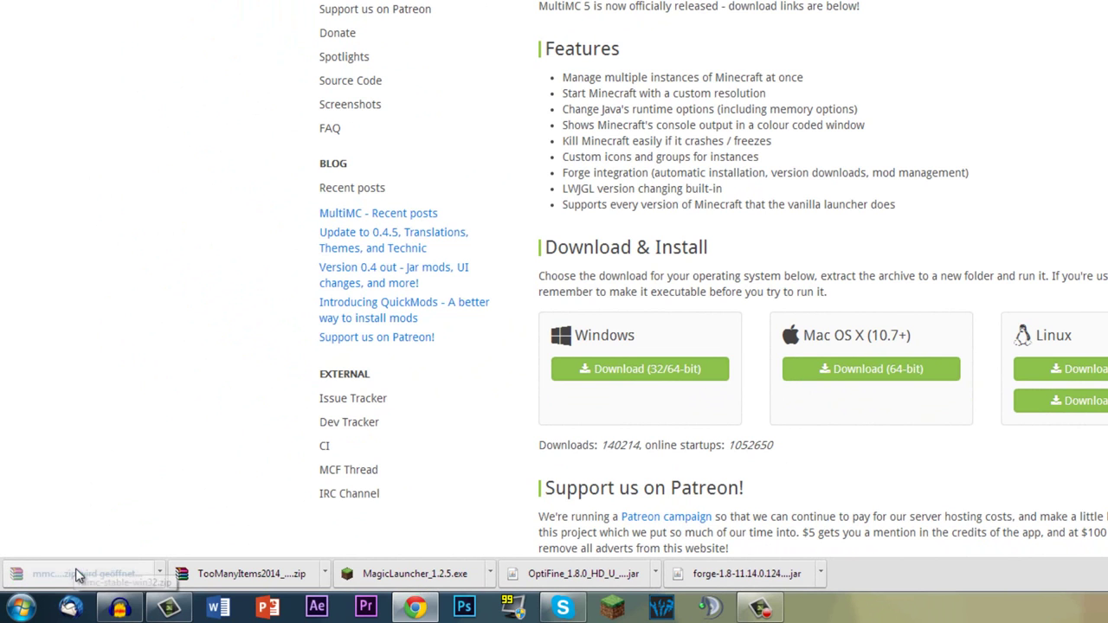
pyautogui.click(102, 125)
pyautogui.doubleClick(102, 126)
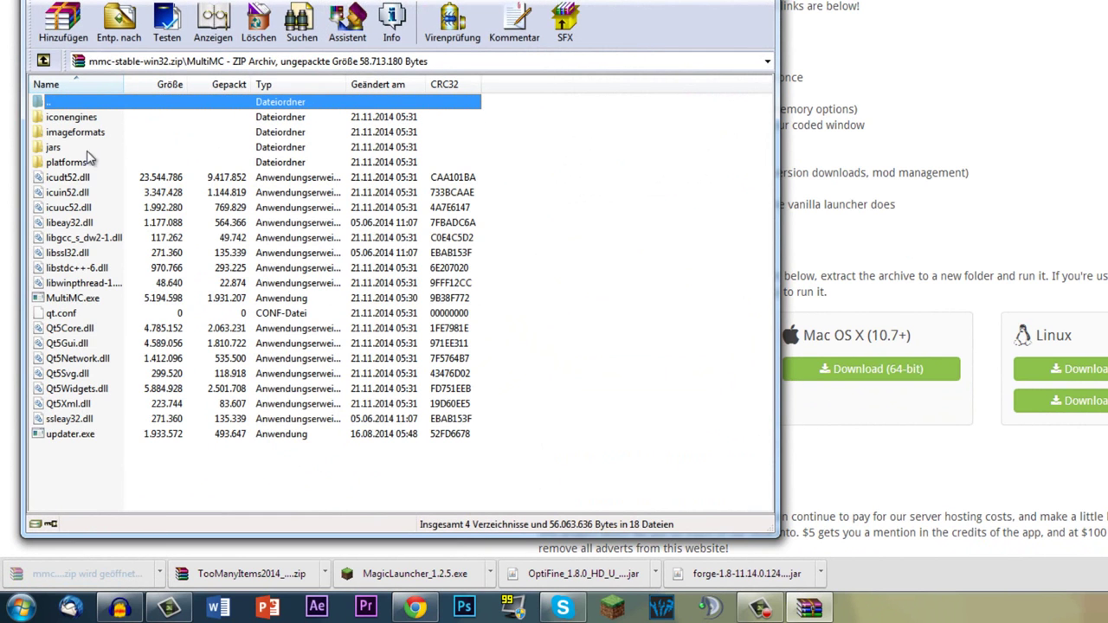
pyautogui.doubleClick(76, 300)
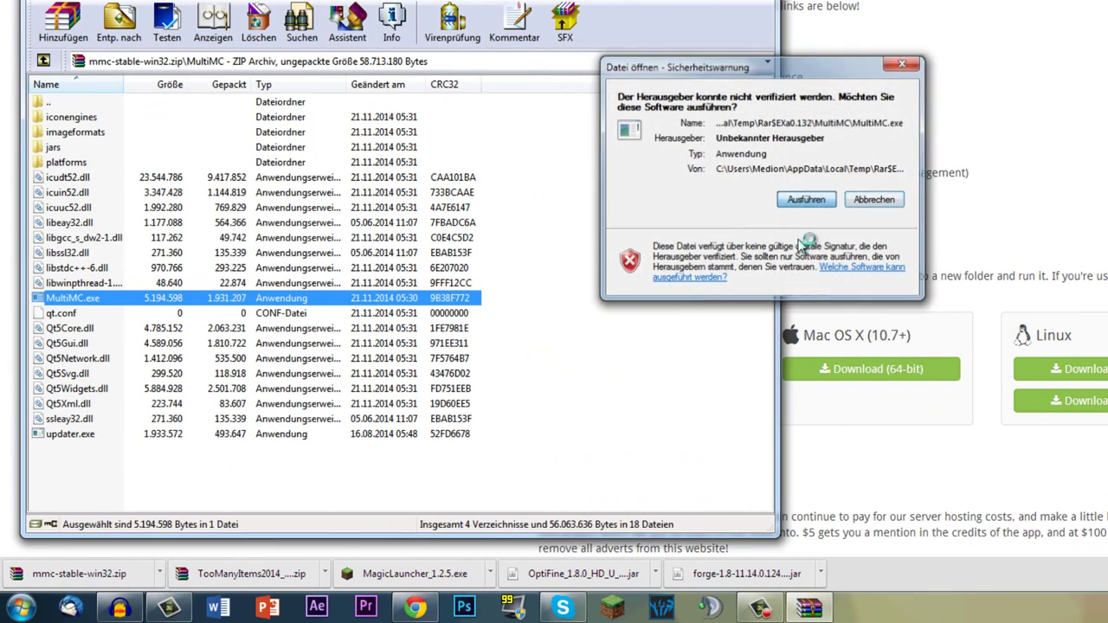
pyautogui.click(806, 199)
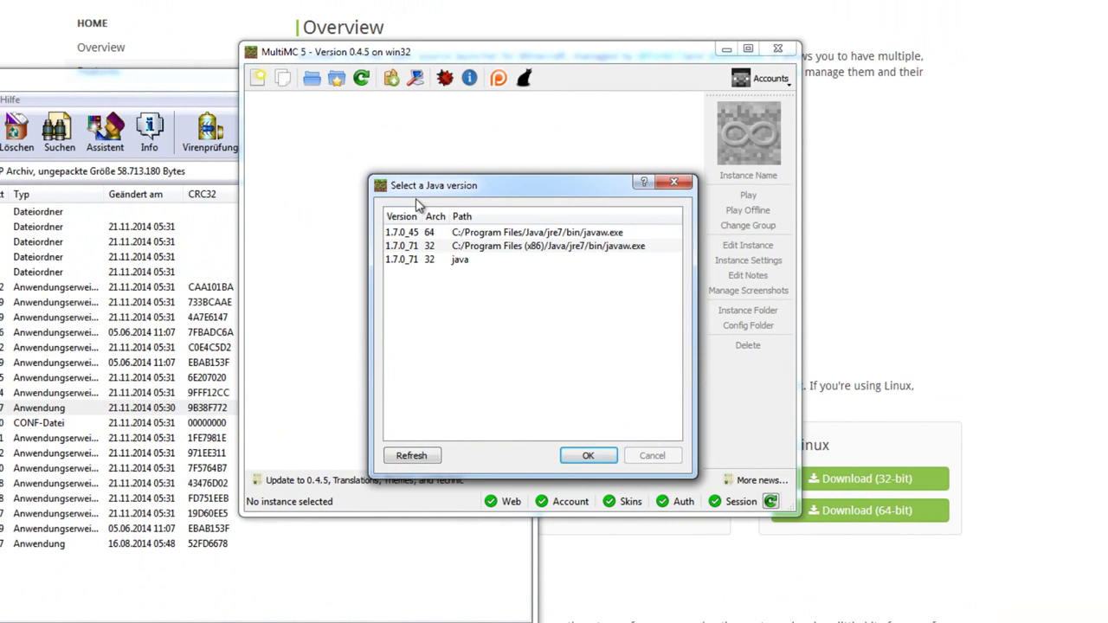
# - Choose the 64-bit Java version 1.7.0_45 for the launcher
pyautogui.click(485, 262)
pyautogui.click(589, 248)
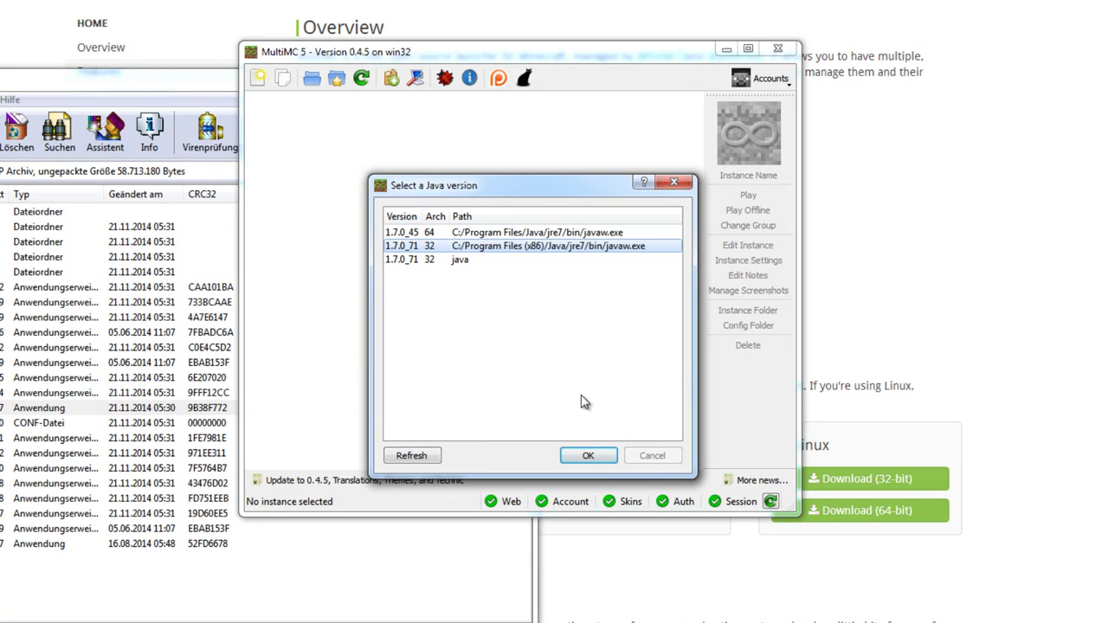
pyautogui.click(561, 232)
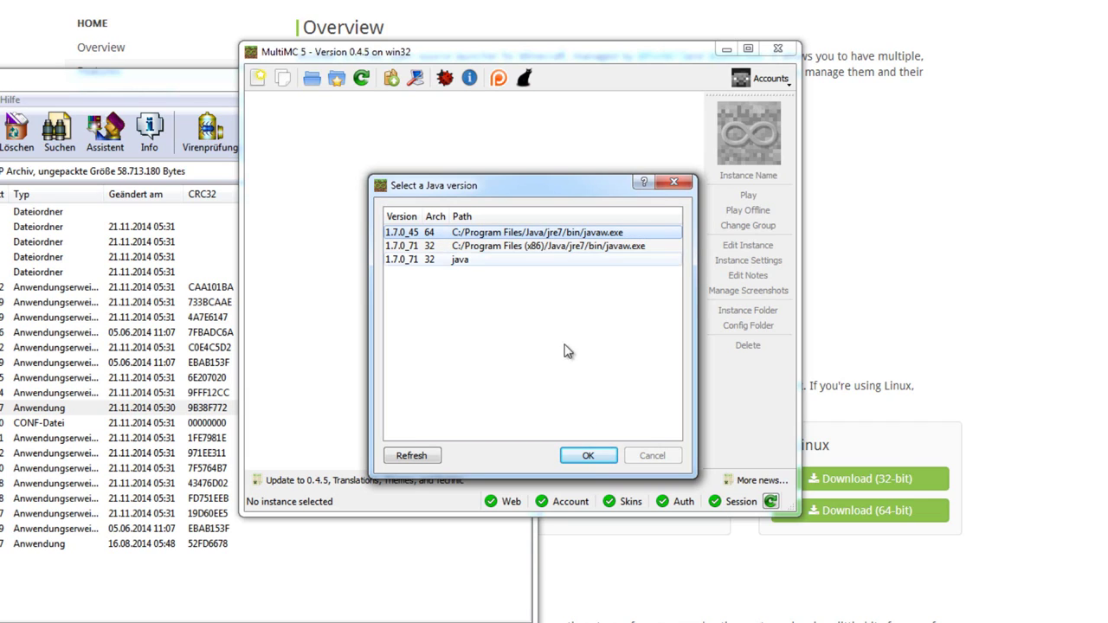
pyautogui.click(587, 454)
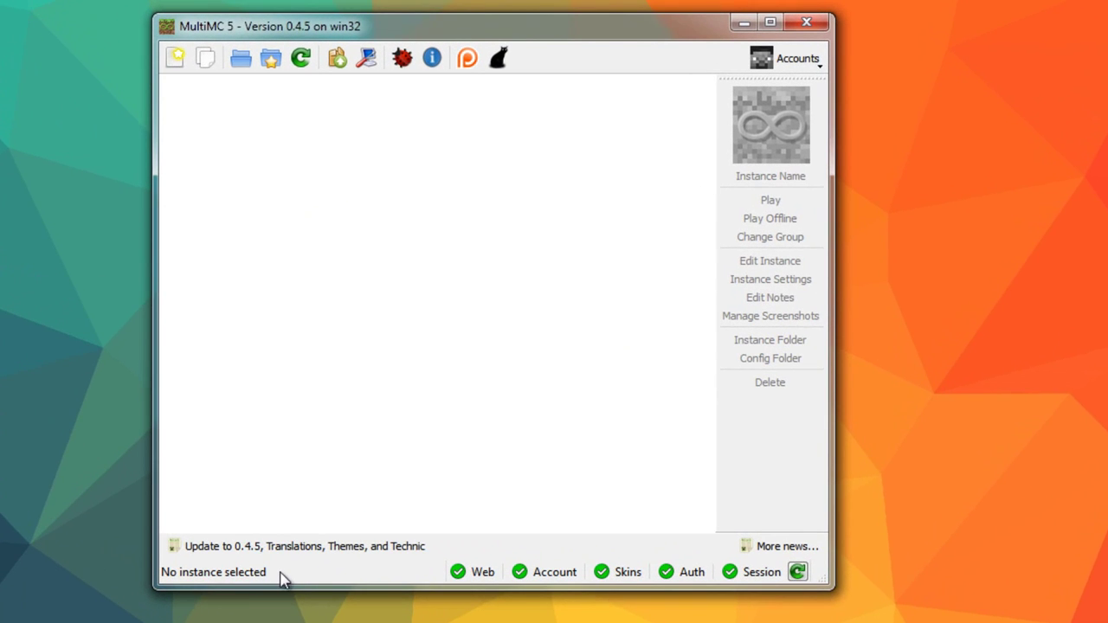
# - Open the account management and add a Mojang or Minecraft account
pyautogui.moveTo(467, 577)
pyautogui.click(789, 60)
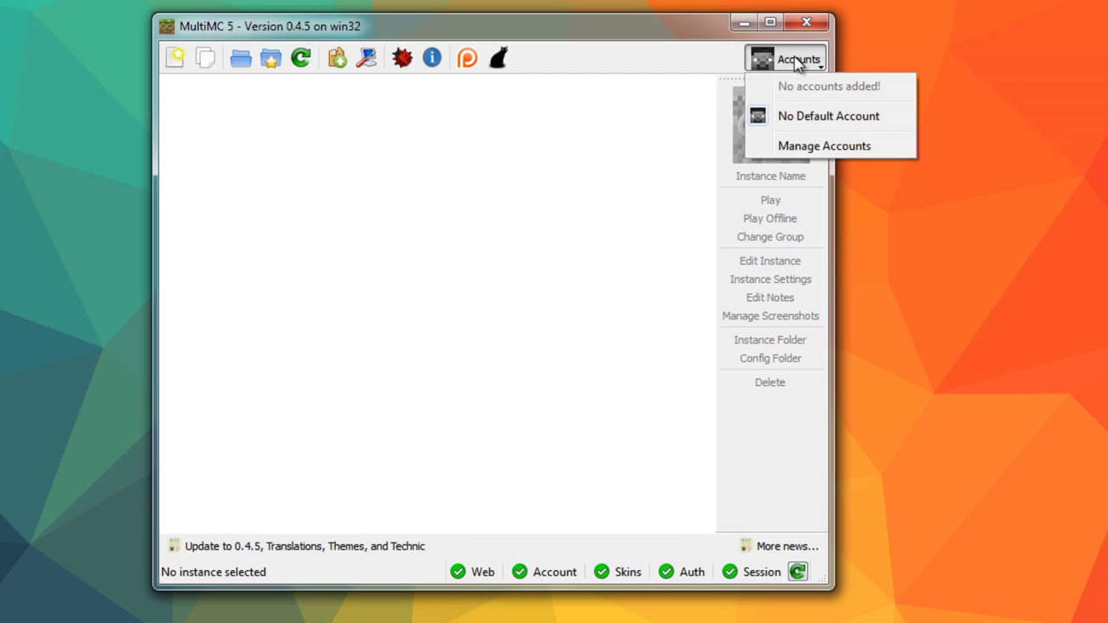
pyautogui.click(797, 145)
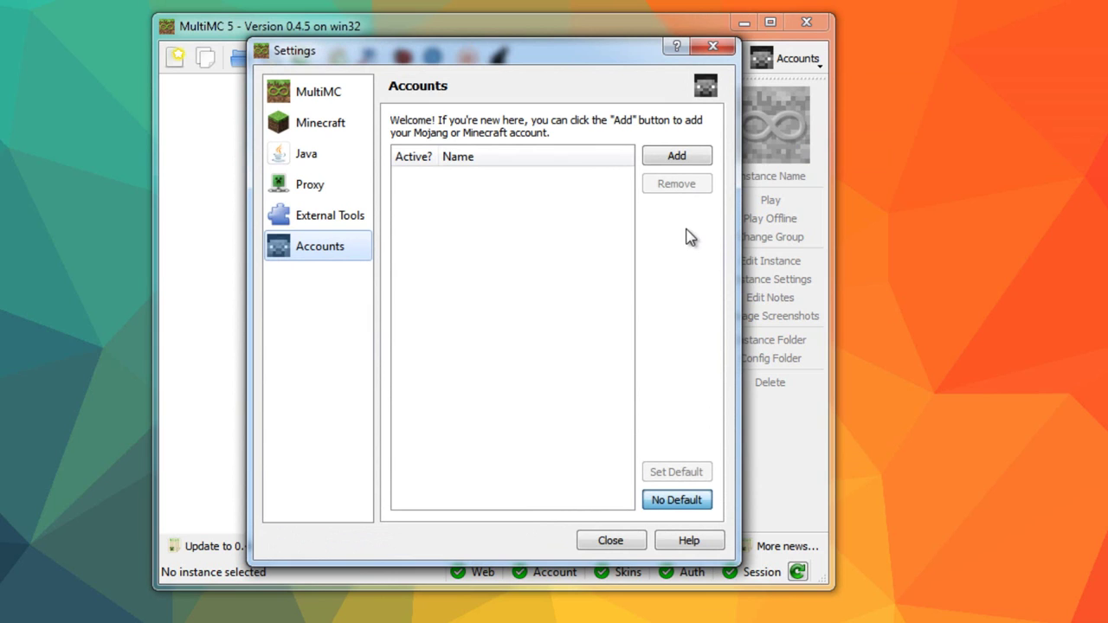
pyautogui.click(675, 156)
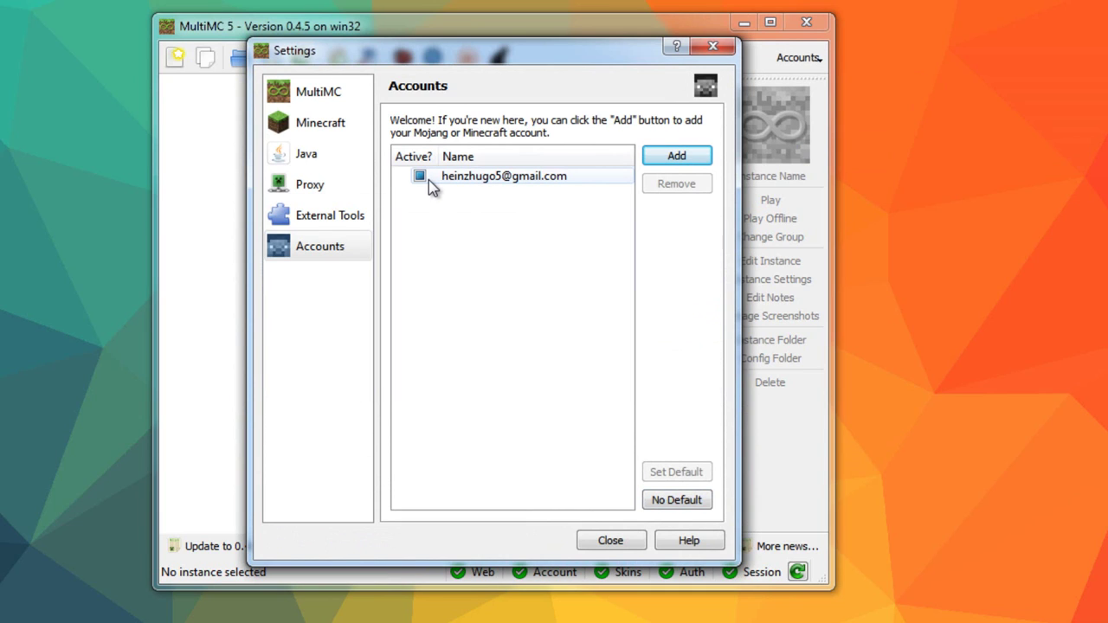
# - Set the added account as the default and check in the launcher's account list that it is active
pyautogui.click(423, 178)
pyautogui.click(538, 182)
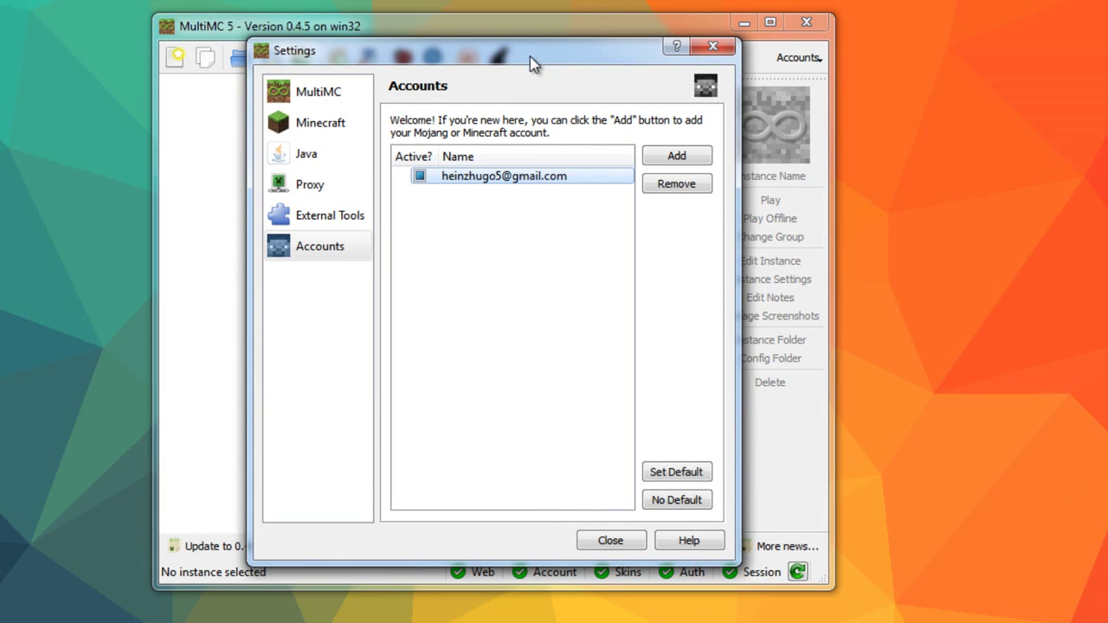
pyautogui.moveTo(530, 56); pyautogui.dragTo(0, 18)
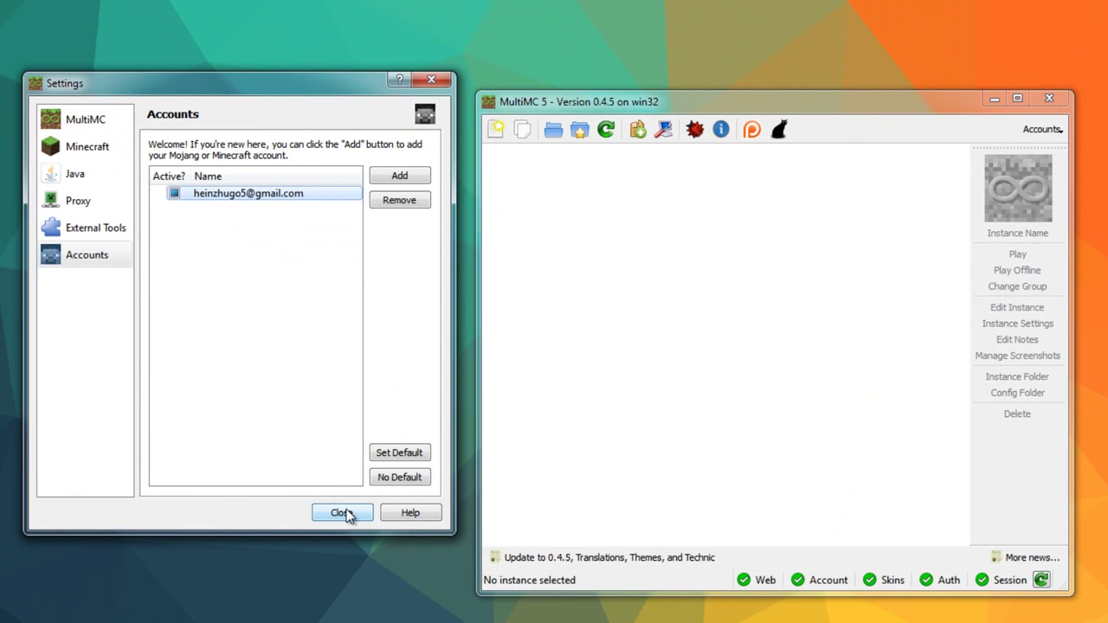
pyautogui.click(414, 452)
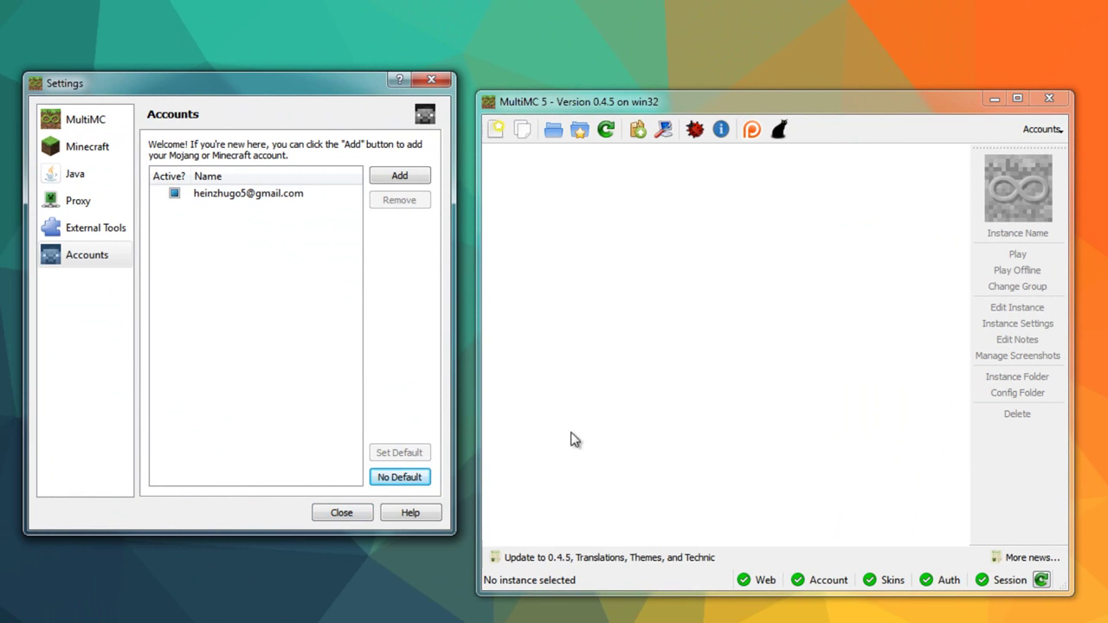
pyautogui.click(288, 197)
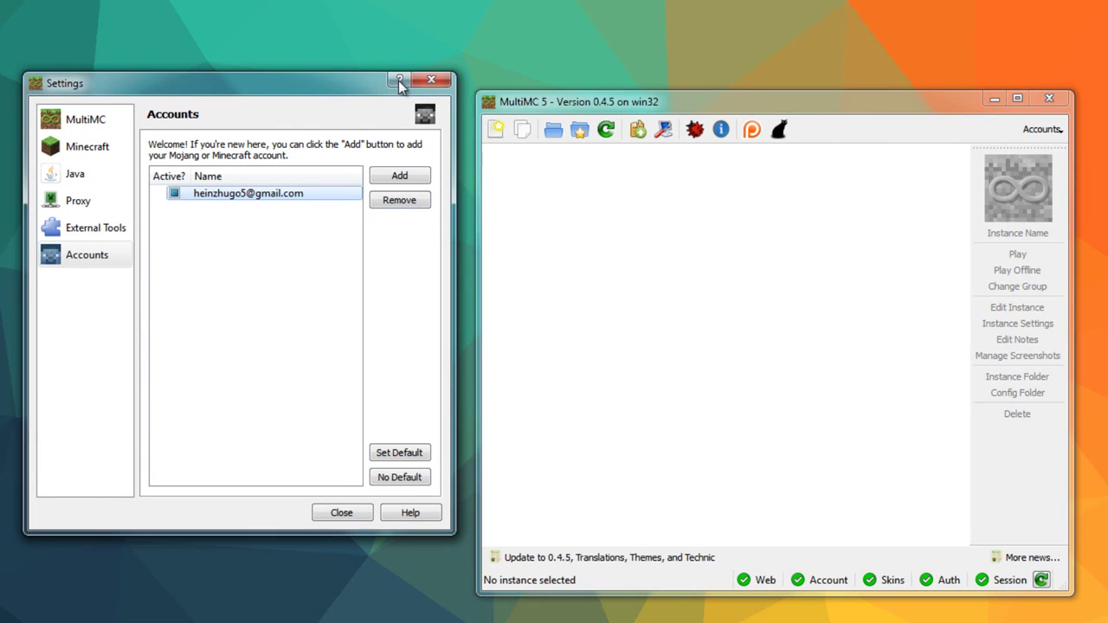
pyautogui.click(431, 80)
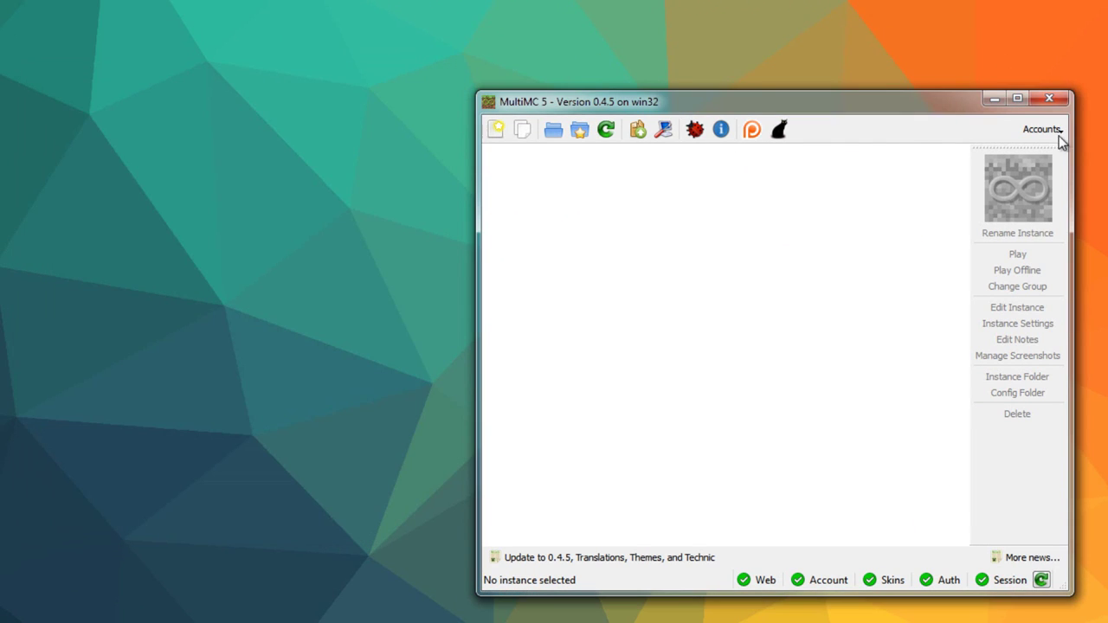
pyautogui.click(1058, 130)
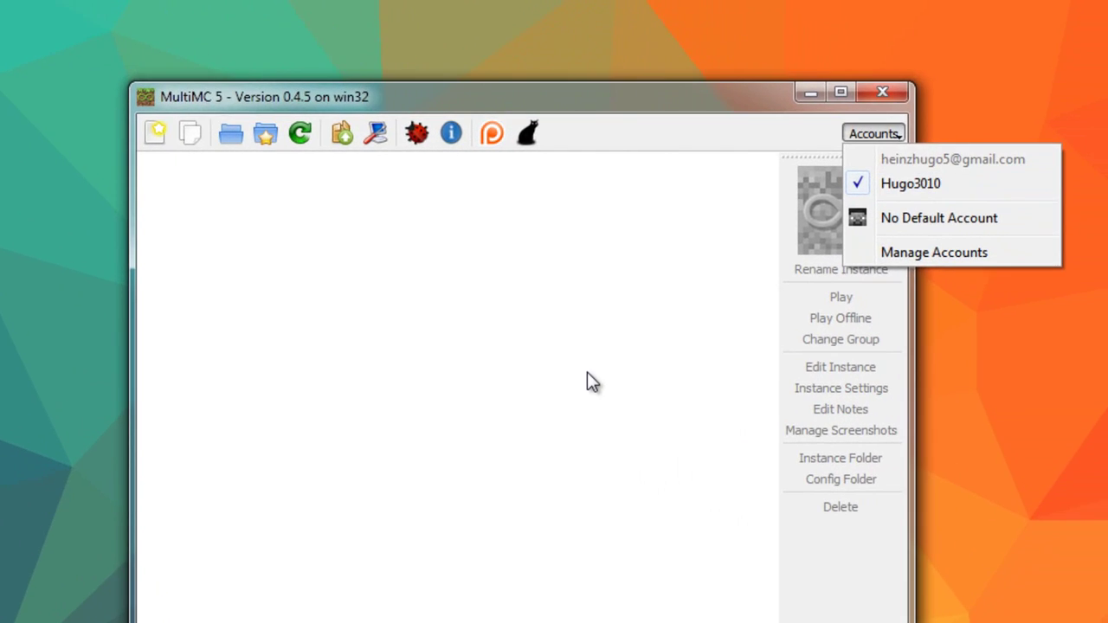
pyautogui.click(827, 319)
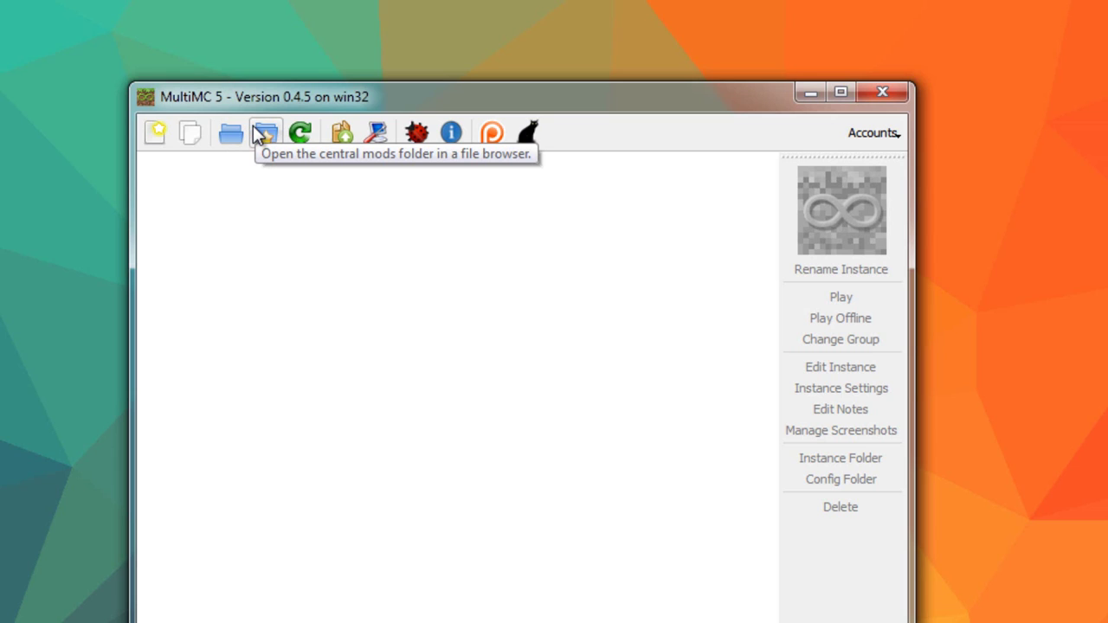
# - Start a new instance named "Minecraft mit Forge" and give it the chicken icon
pyautogui.click(159, 139)
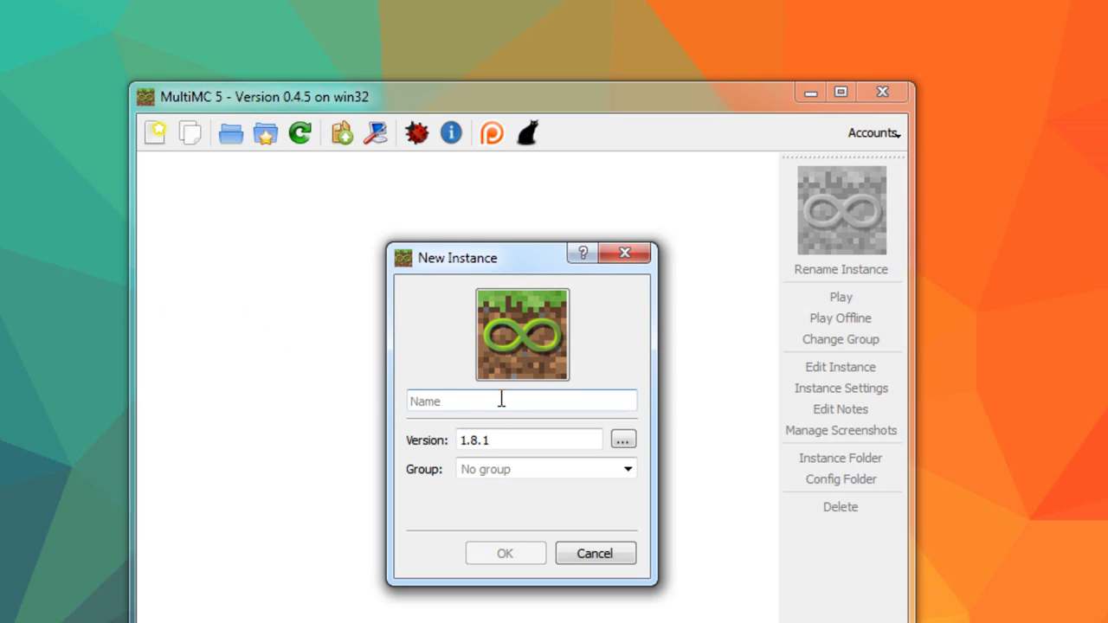
pyautogui.write('Minecraft mit Forge')
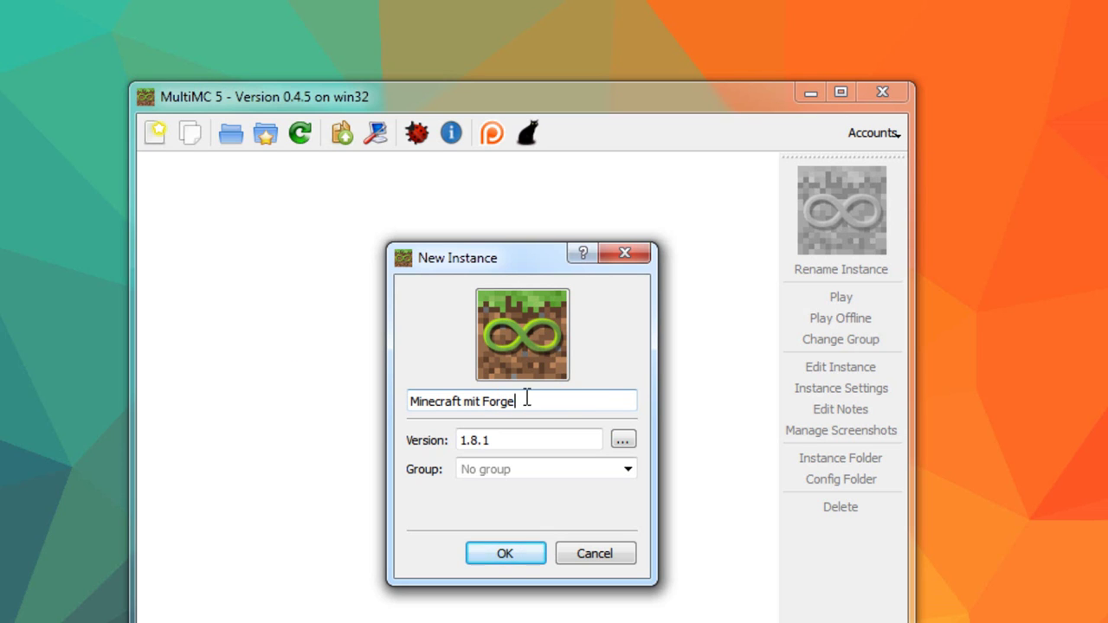
pyautogui.click(538, 345)
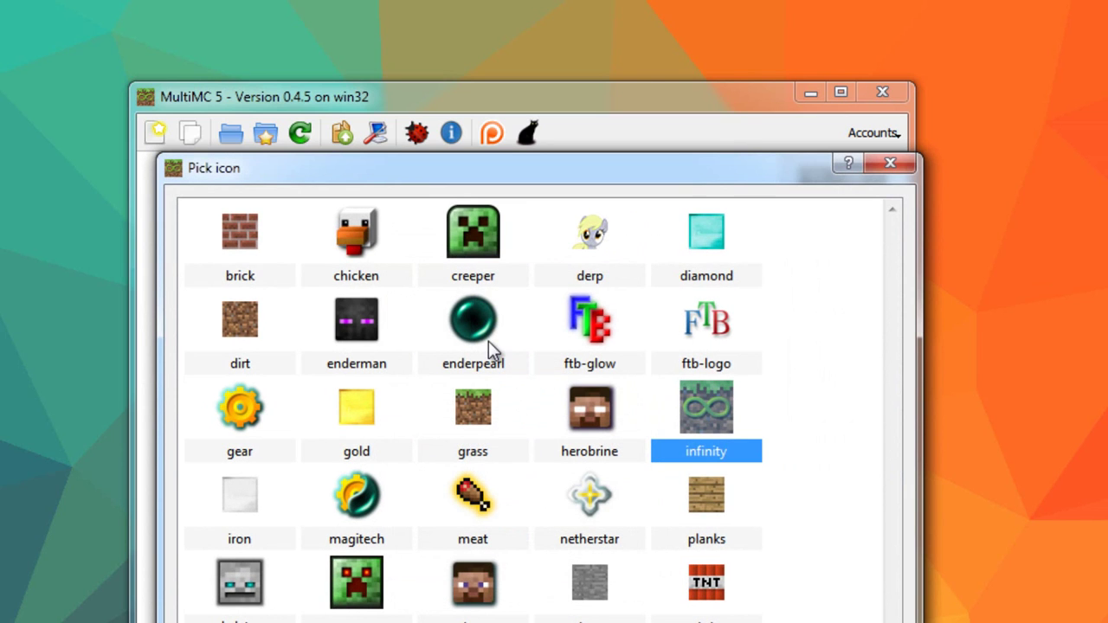
pyautogui.doubleClick(363, 232)
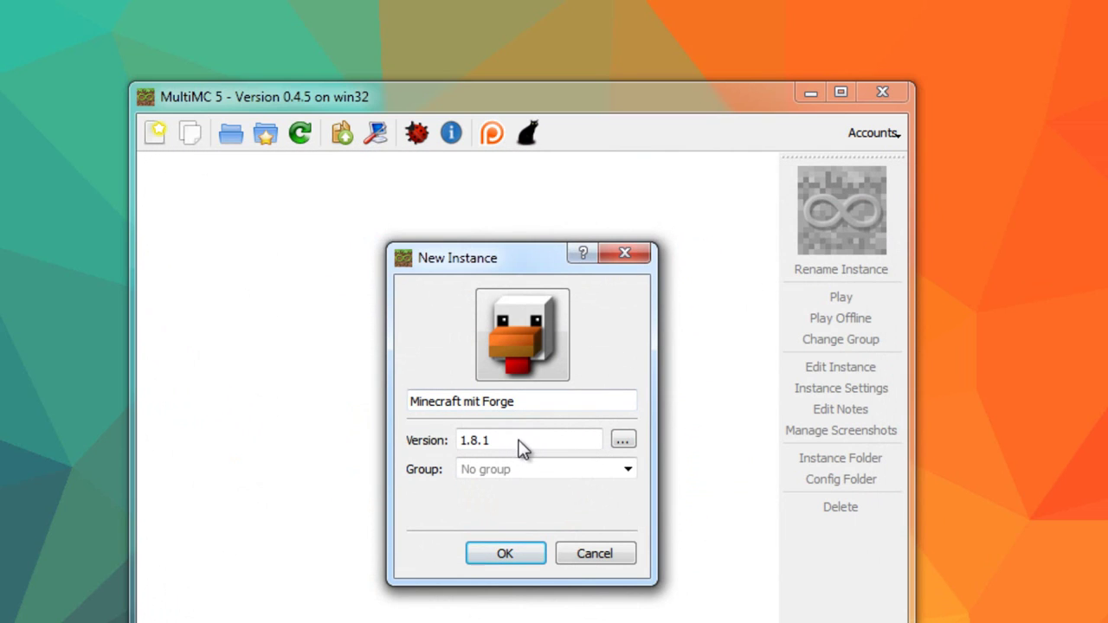
# - Refresh the Minecraft version list and set the new instance's version to 1.8
pyautogui.click(632, 442)
pyautogui.moveTo(641, 279); pyautogui.dragTo(130, 199)
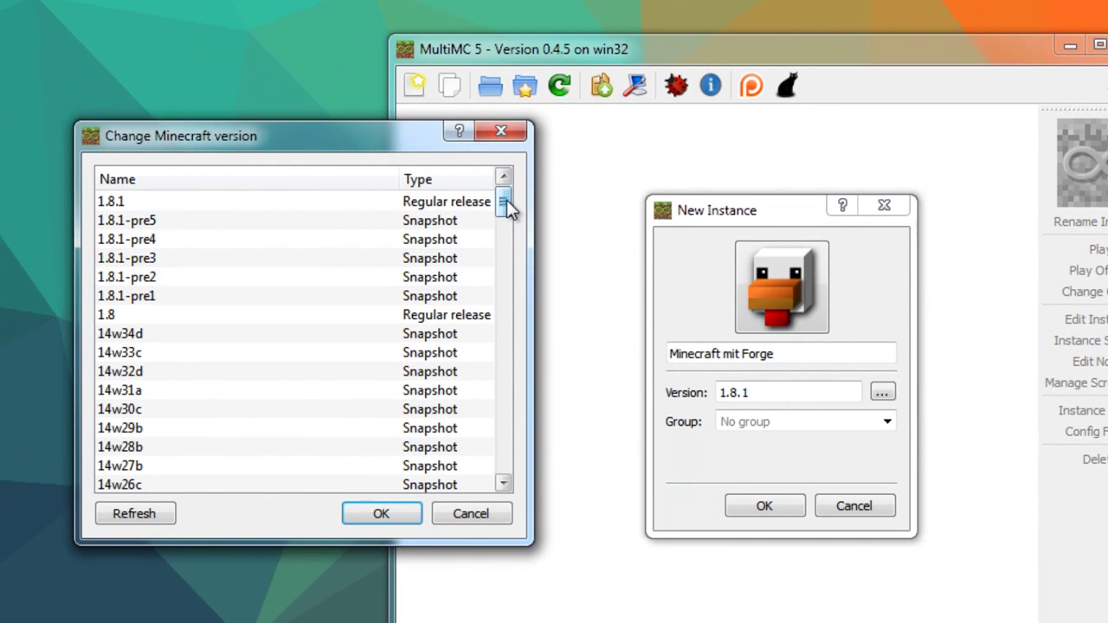
pyautogui.moveTo(506, 205)
pyautogui.mouseDown()
pyautogui.moveTo(502, 477)
pyautogui.moveTo(504, 203)
pyautogui.mouseUp()
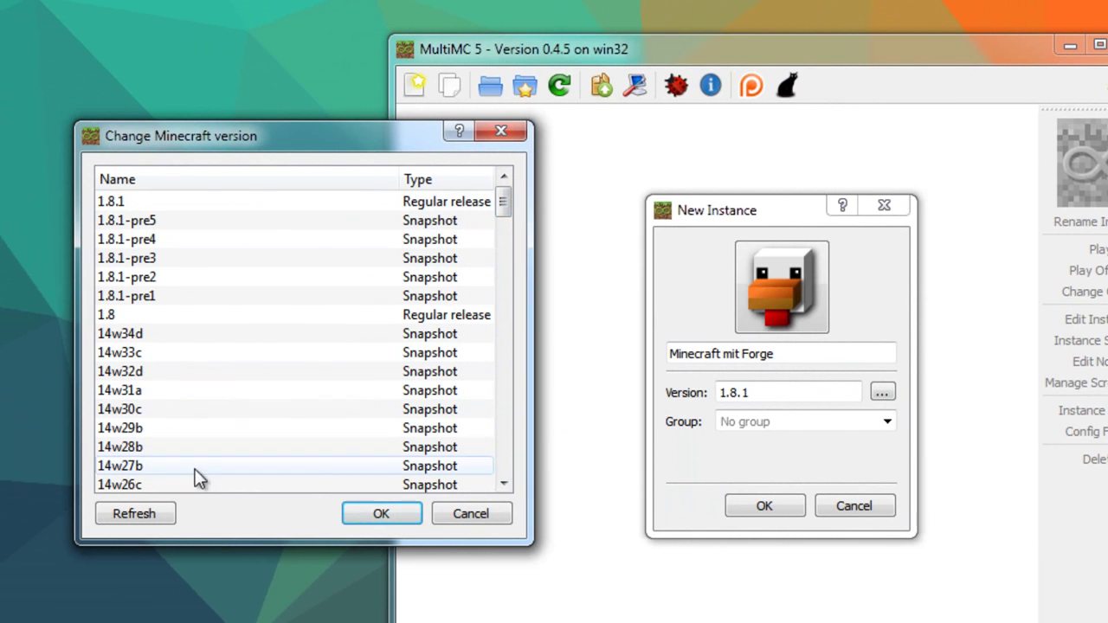
pyautogui.click(132, 516)
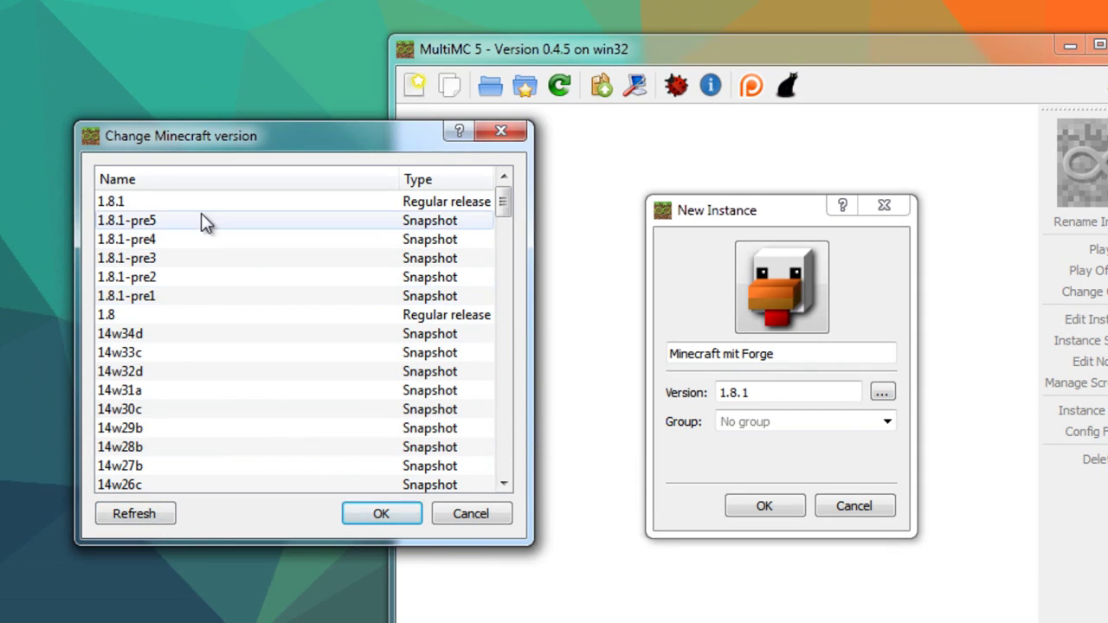
pyautogui.click(165, 318)
pyautogui.click(378, 511)
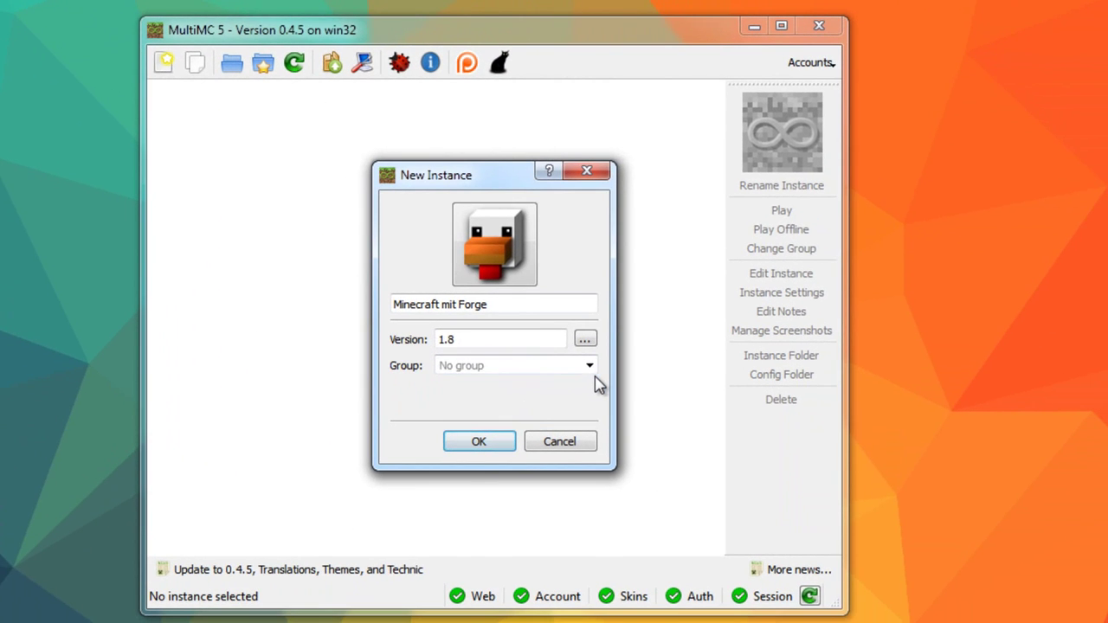
# - Create the new instance without assigning it to a group
pyautogui.click(711, 389)
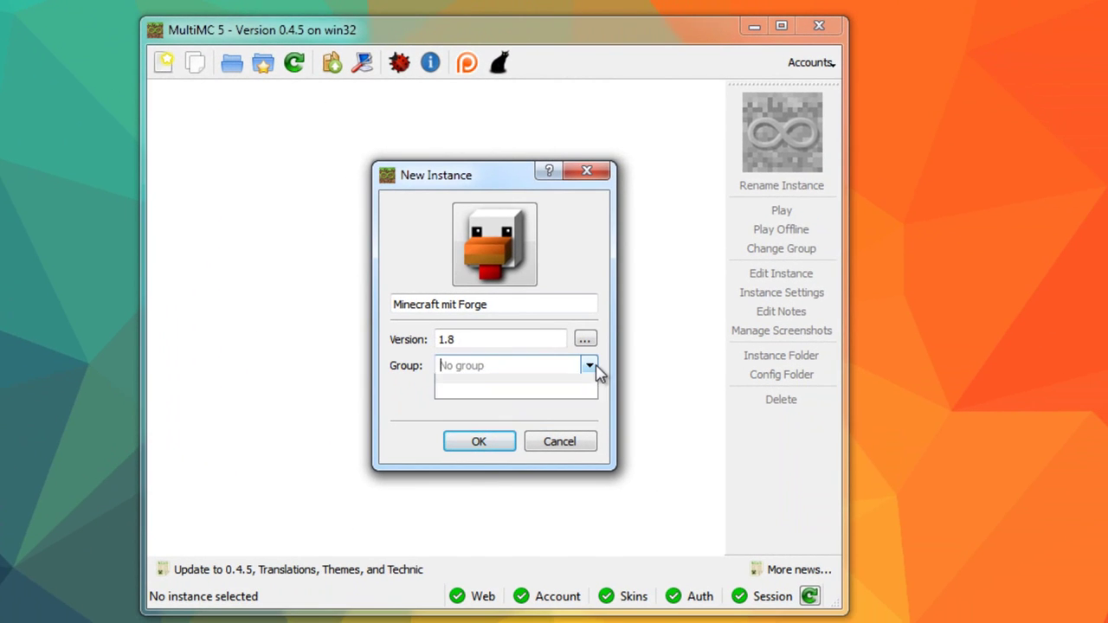
pyautogui.click(578, 397)
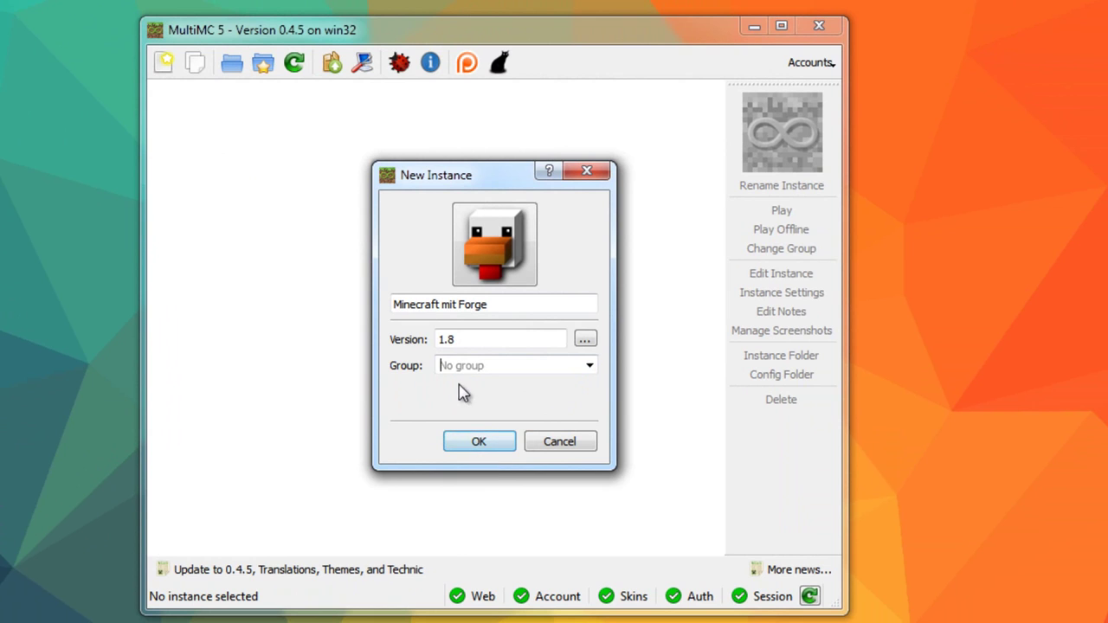
pyautogui.click(481, 447)
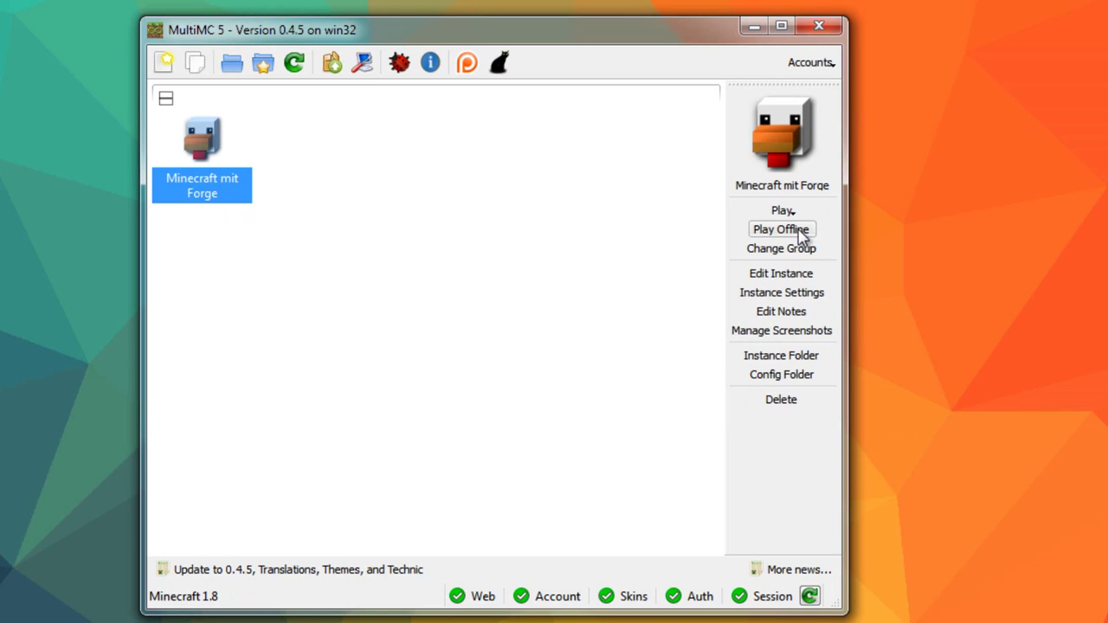
# - Open the "Minecraft mit Forge" instance for editing and look at the Minecraft versions available for it
pyautogui.click(784, 278)
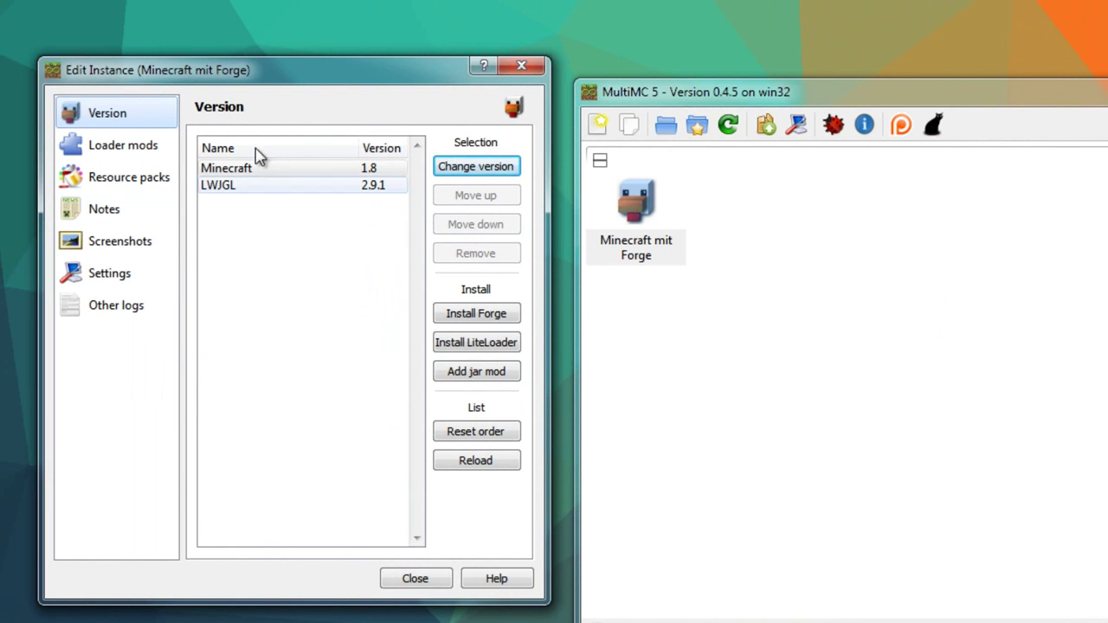
pyautogui.click(265, 170)
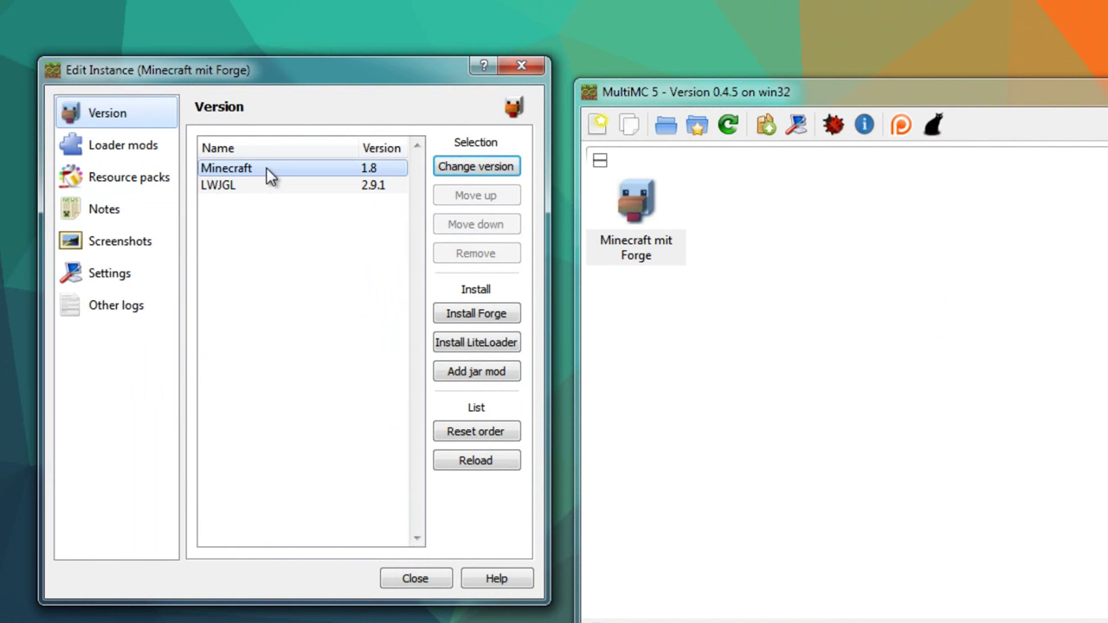
pyautogui.click(493, 167)
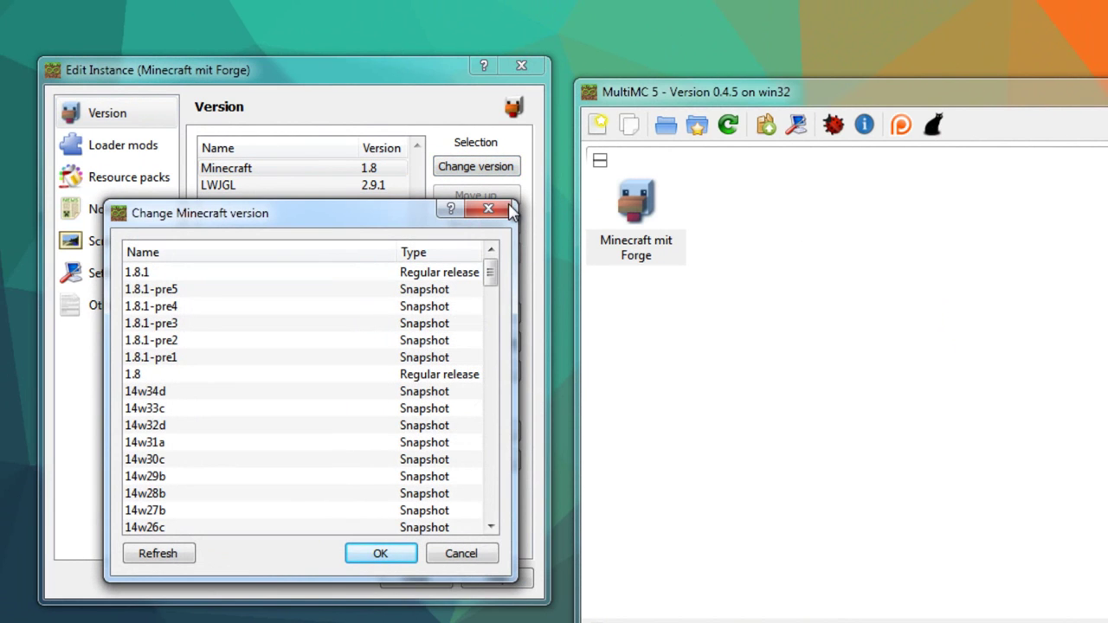
pyautogui.click(498, 210)
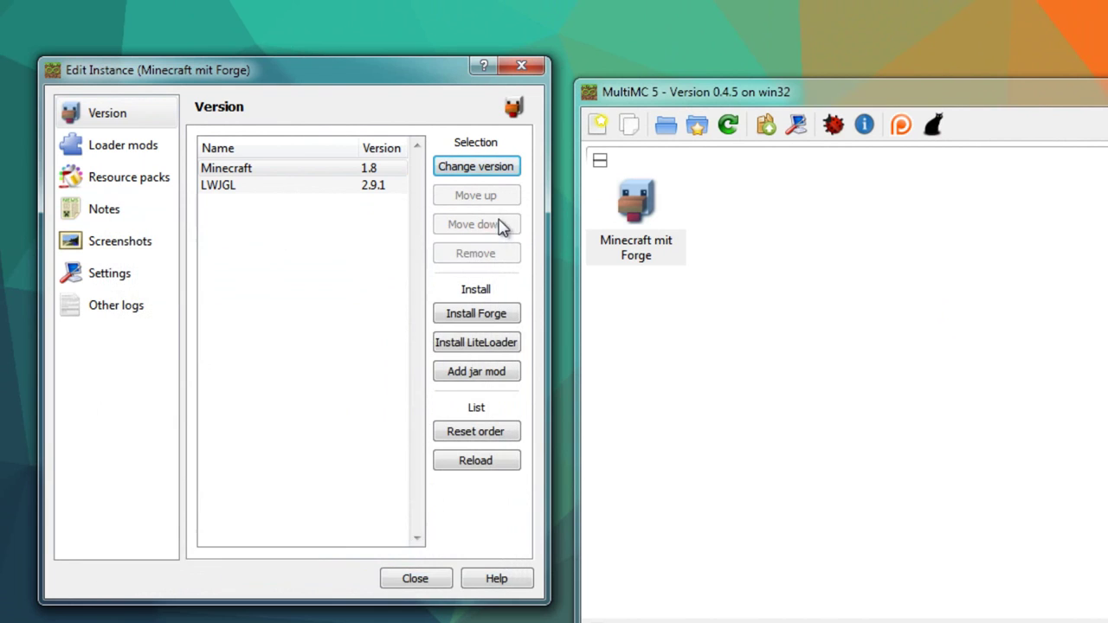
# - Install Forge 11.14.0.1244 in the "Minecraft mit Forge" instance
pyautogui.click(500, 317)
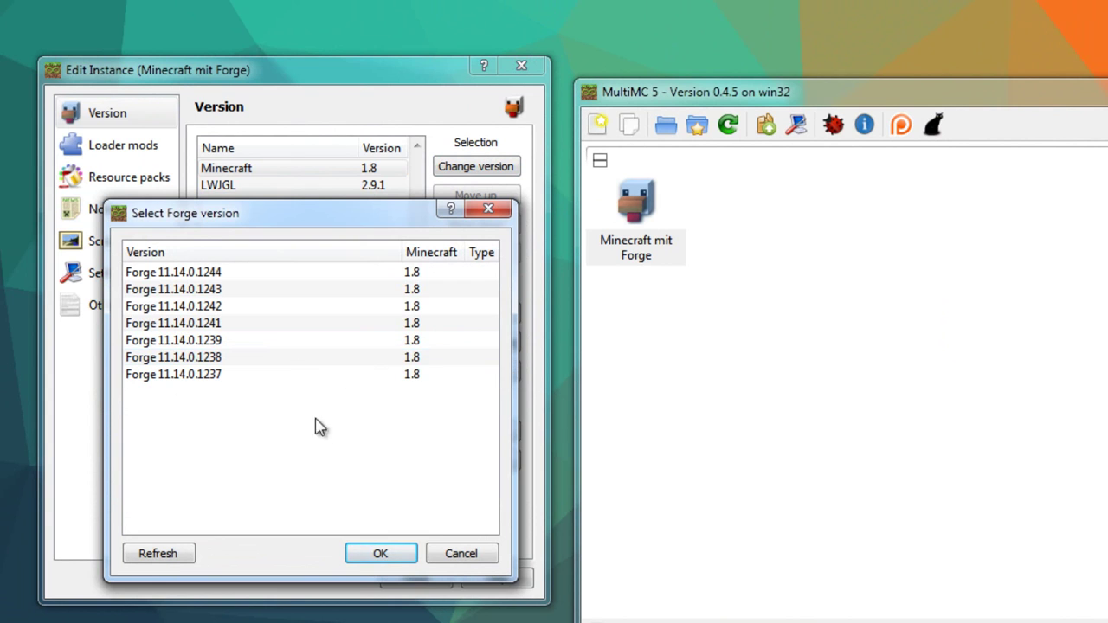
pyautogui.click(241, 279)
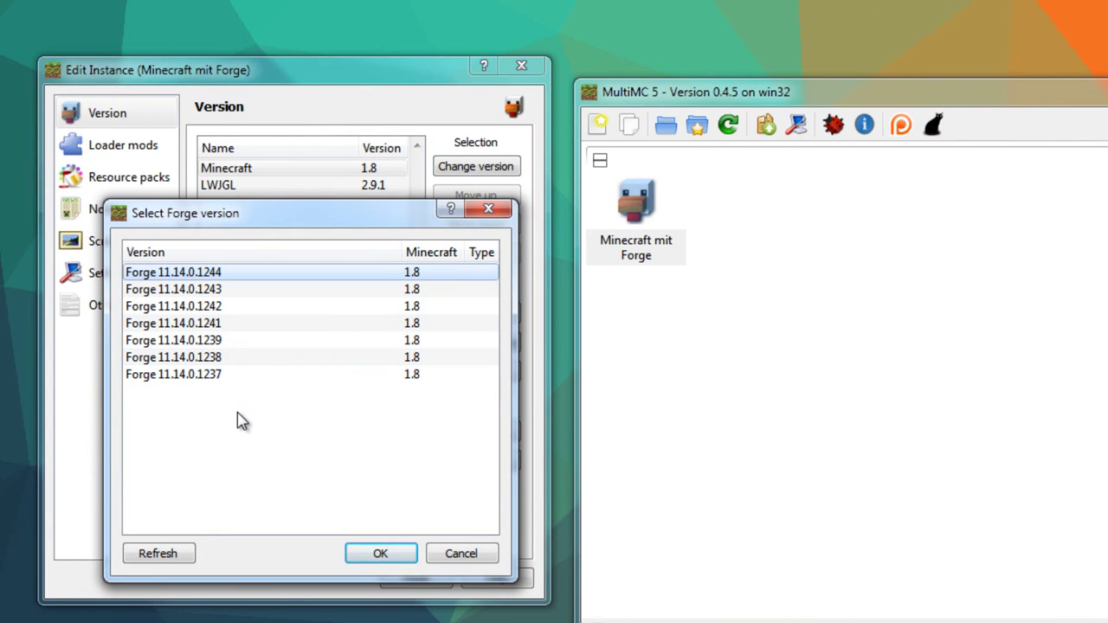
pyautogui.moveTo(310, 227); pyautogui.dragTo(555, 284)
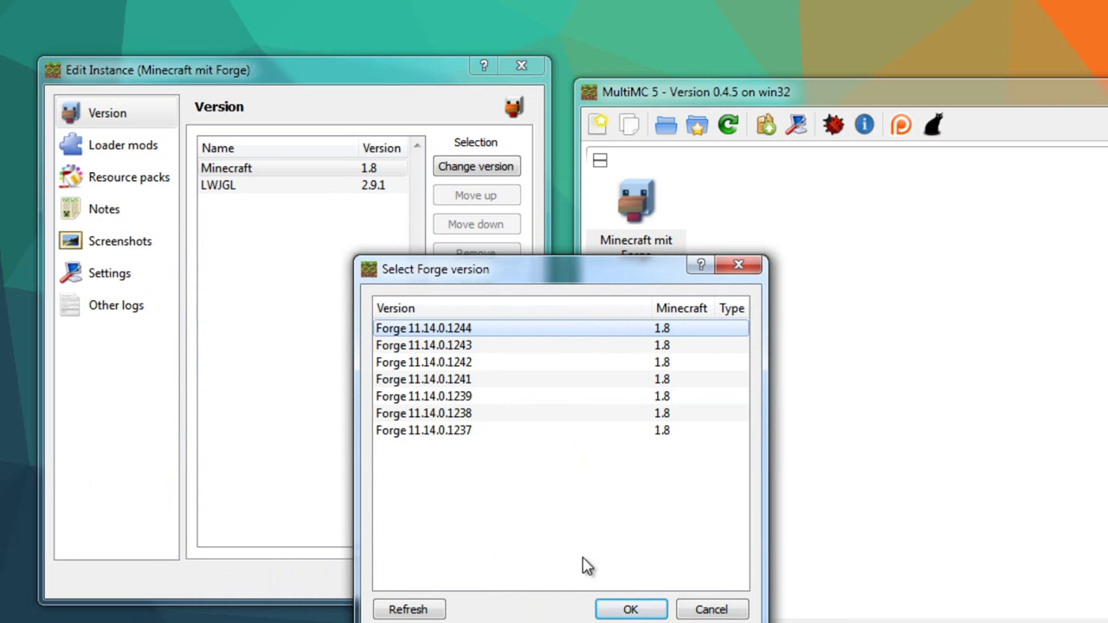
pyautogui.click(631, 608)
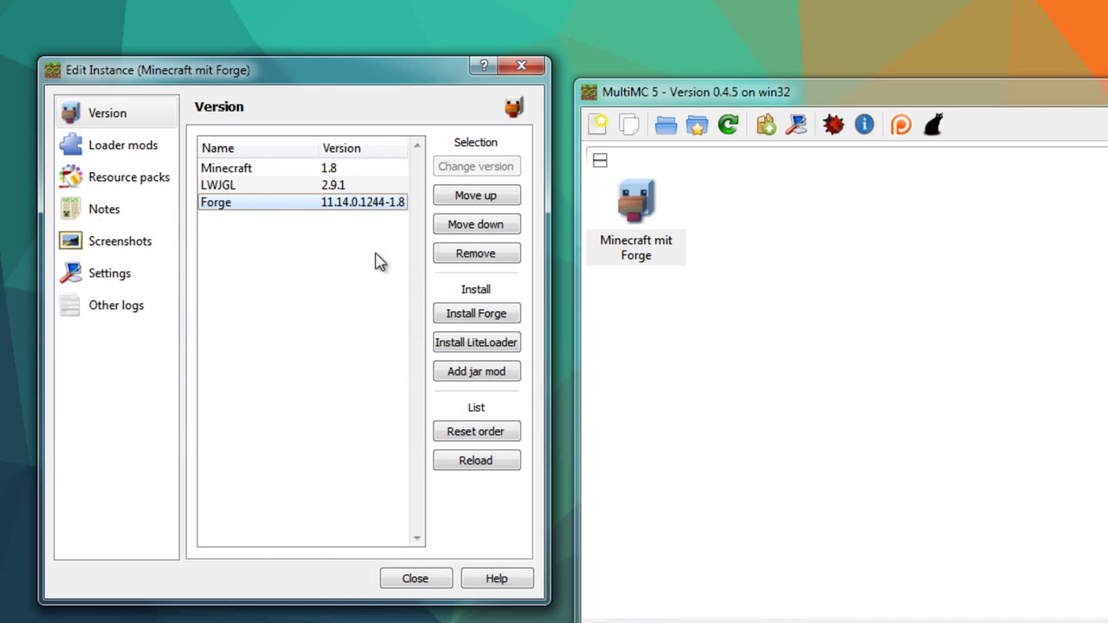
# - Try to move the Forge entry up in the instance's version list
pyautogui.click(486, 195)
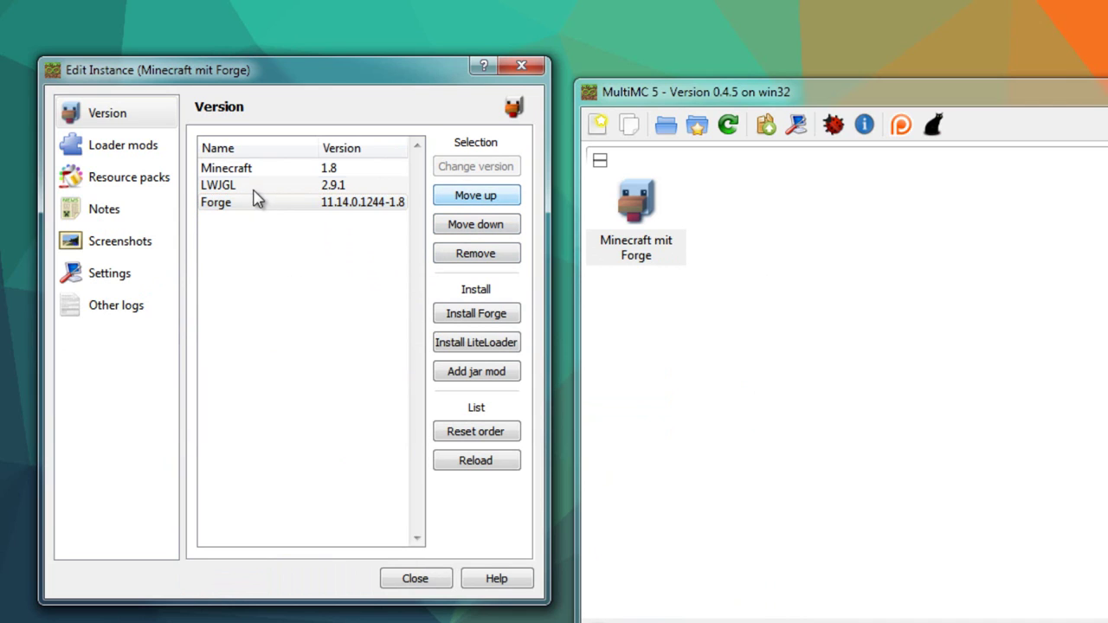
pyautogui.click(259, 203)
pyautogui.click(455, 198)
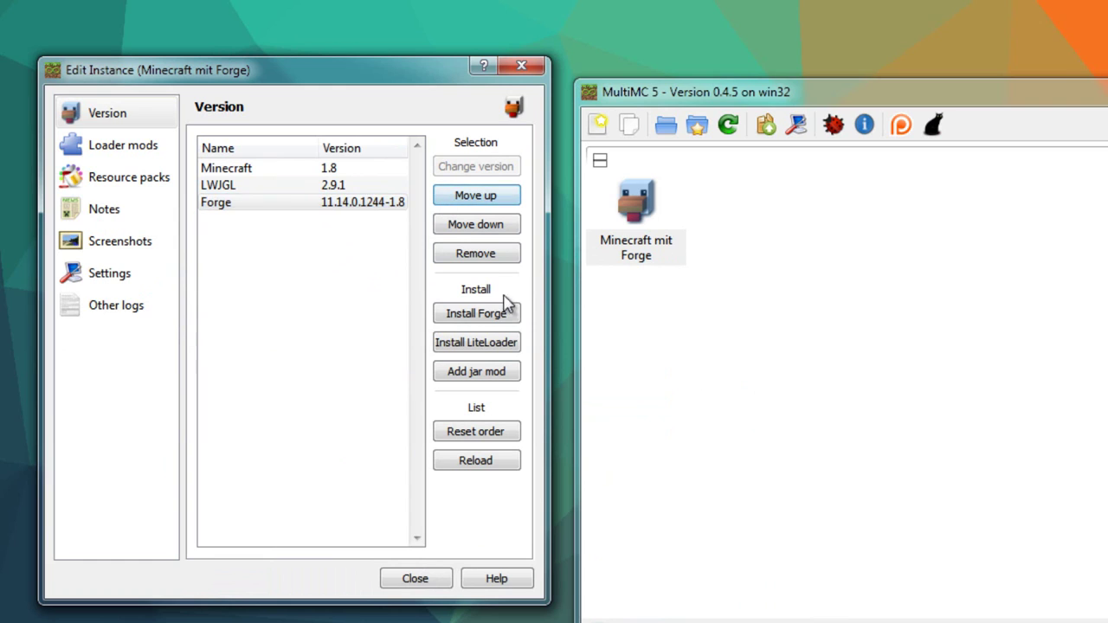
pyautogui.click(269, 192)
pyautogui.click(258, 171)
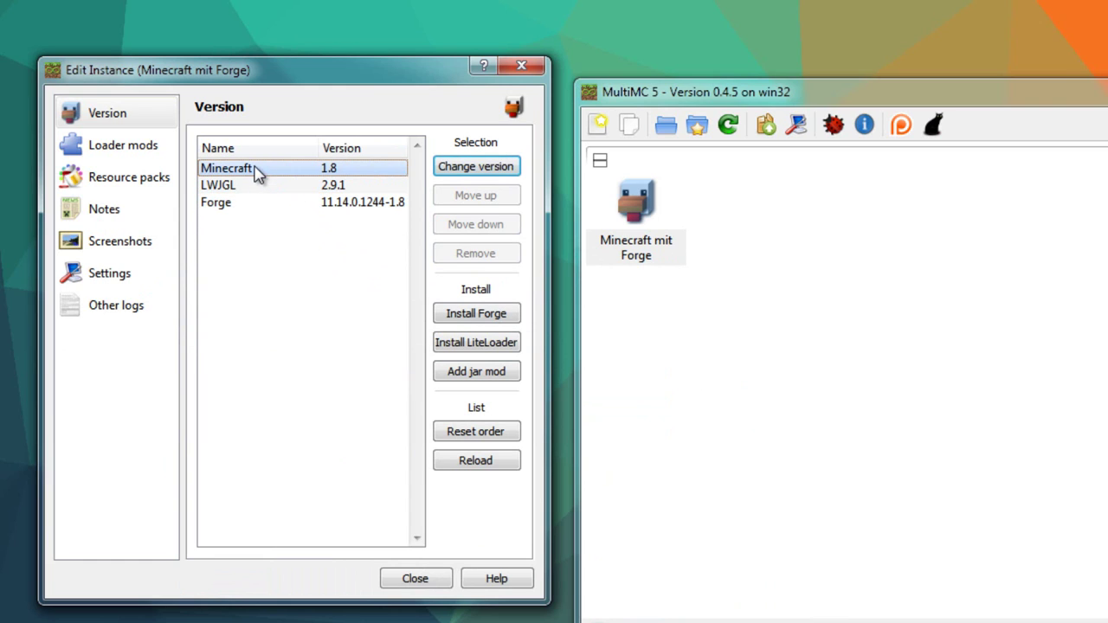
# - Add OptiFine_1.8.0_HD_U_B2 from the desktop's mods folder to the instance as a jar mod
pyautogui.click(501, 374)
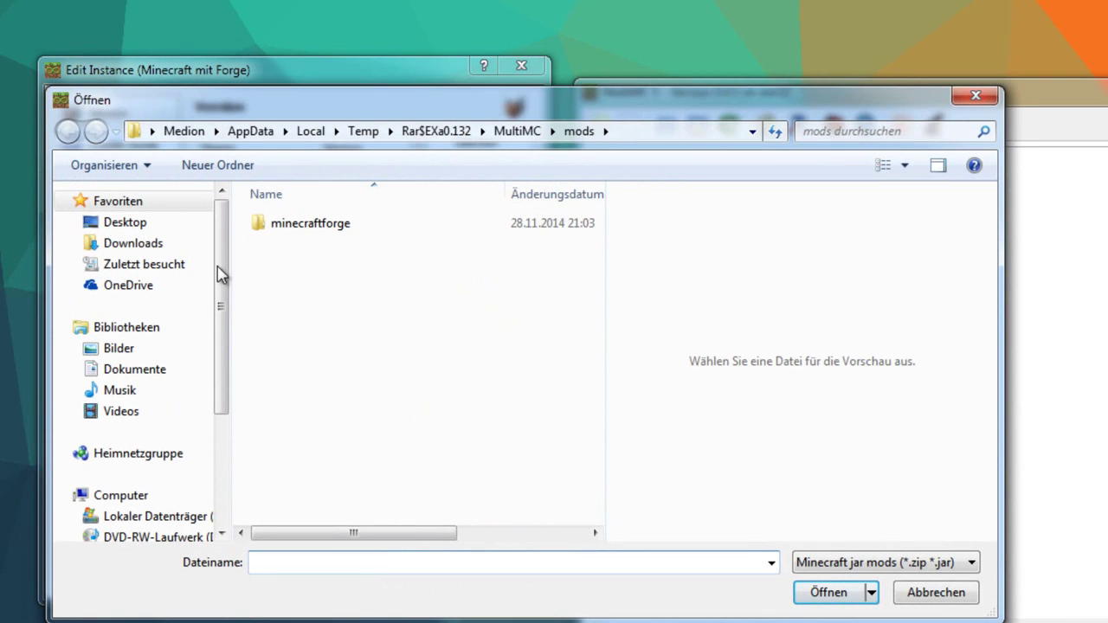
pyautogui.click(123, 223)
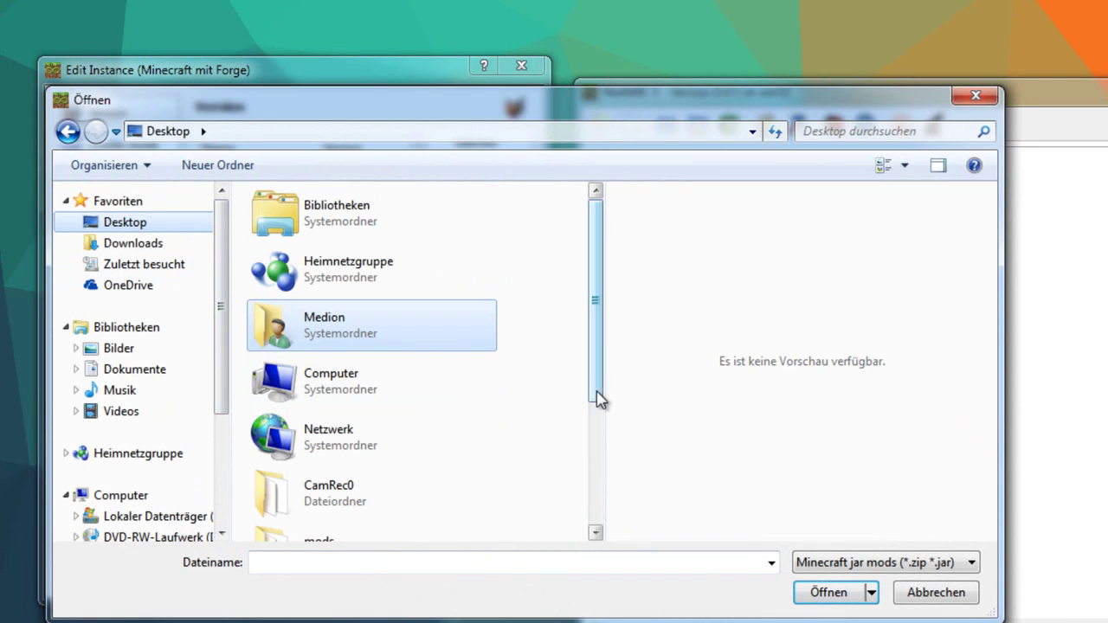
pyautogui.moveTo(597, 395); pyautogui.dragTo(606, 490)
pyautogui.doubleClick(372, 356)
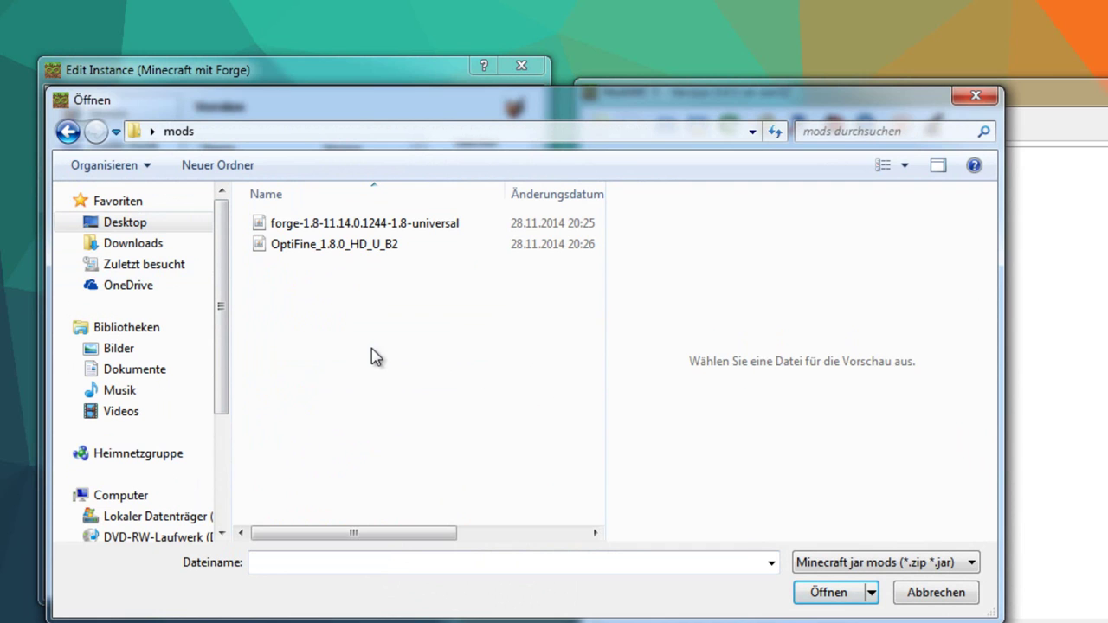
pyautogui.click(372, 251)
pyautogui.doubleClick(371, 251)
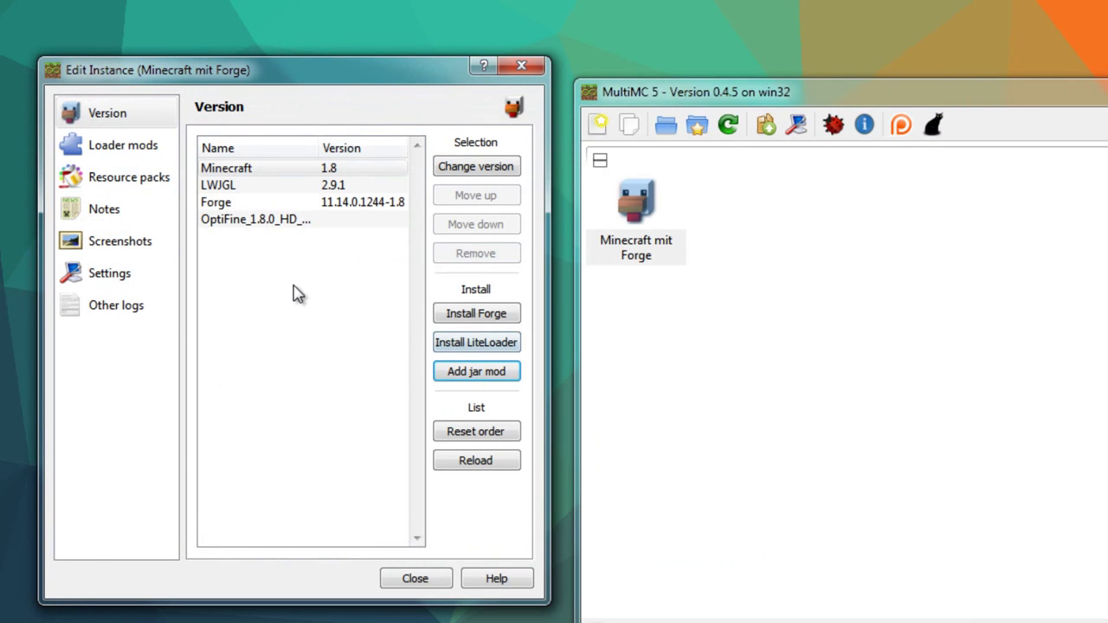
pyautogui.click(228, 225)
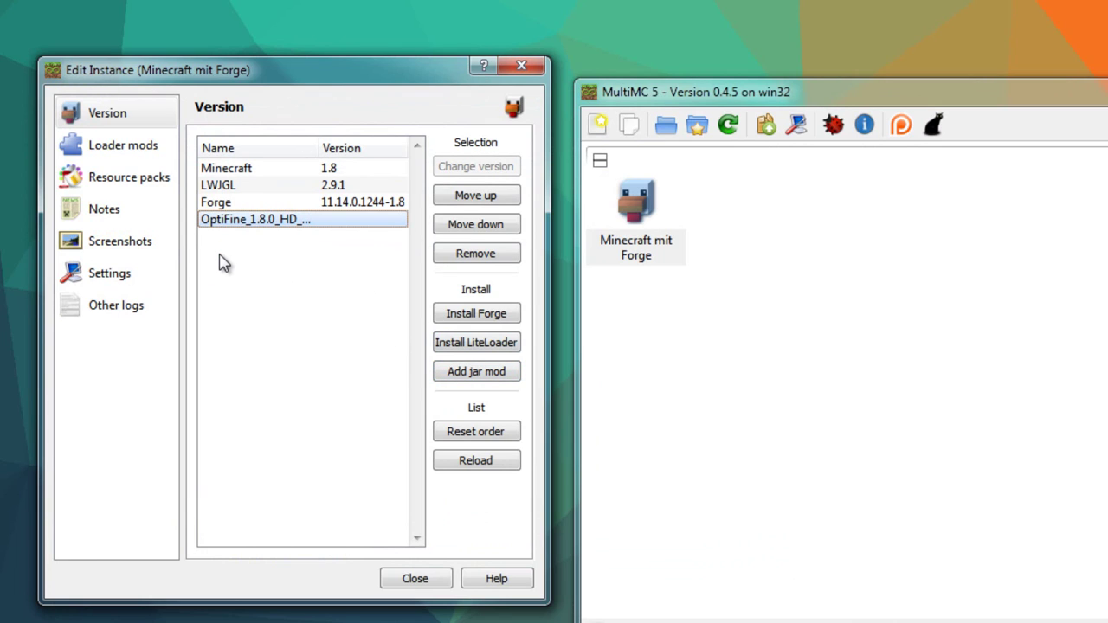
pyautogui.click(462, 431)
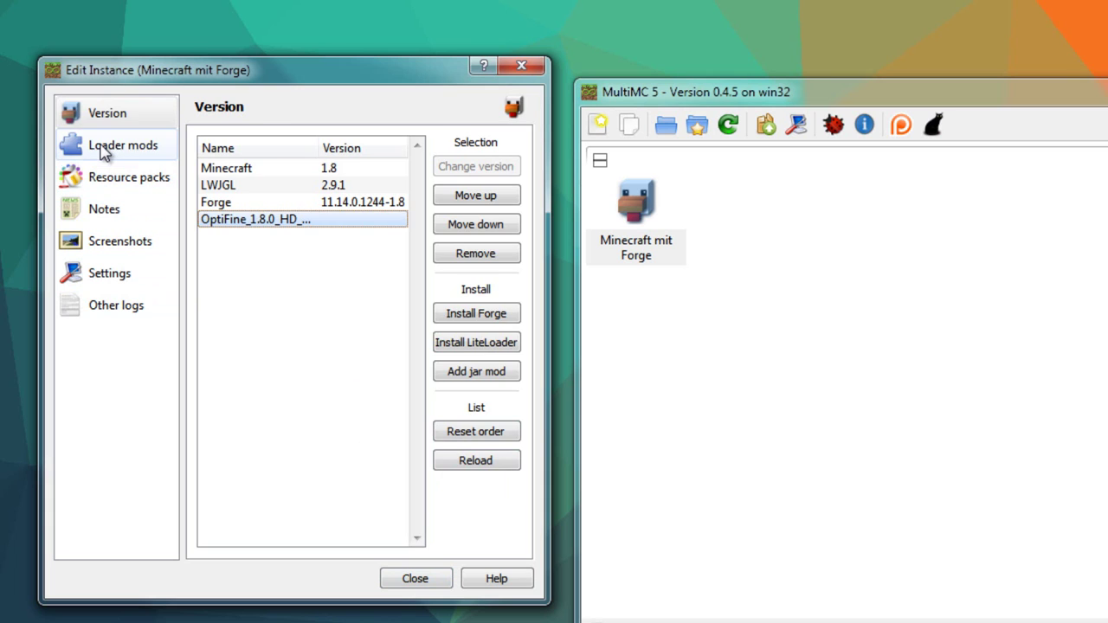
# - Add OptiFine_1.8.0_HD_U_B2 and forge-1.8-11.14.0.1244-1.8-universal to the instance as loader mods
pyautogui.click(102, 148)
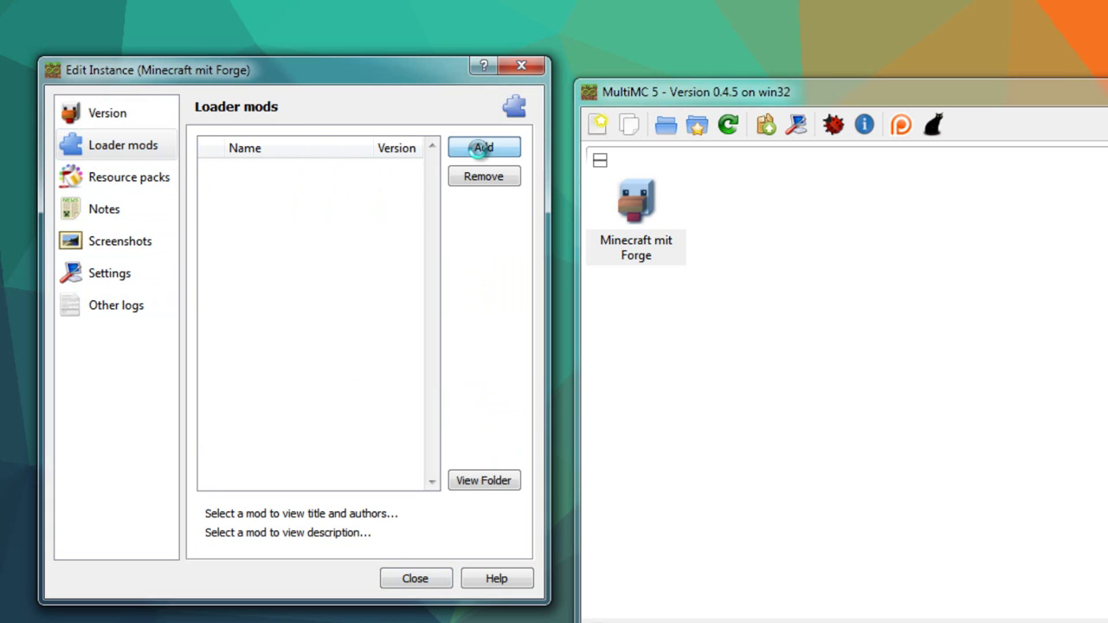
pyautogui.click(479, 151)
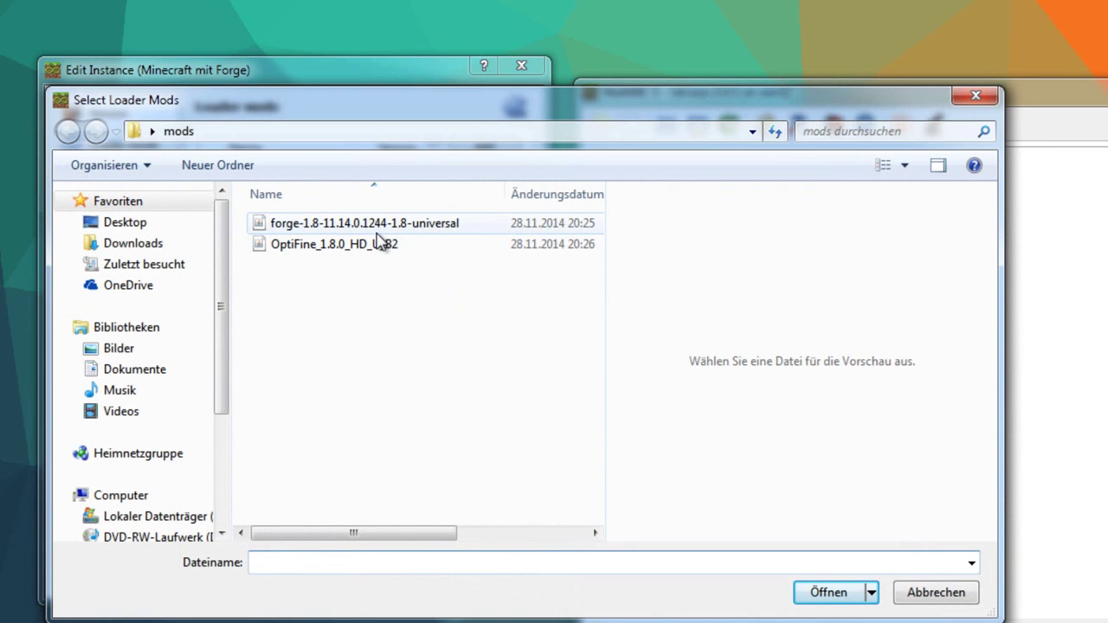
pyautogui.click(376, 233)
pyautogui.doubleClick(378, 248)
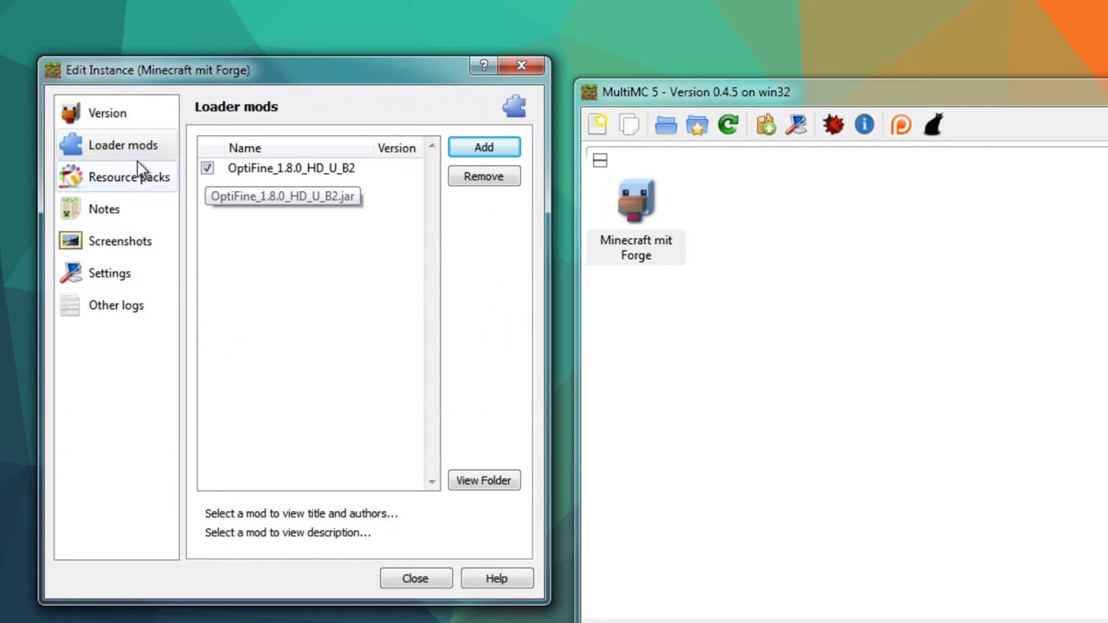
pyautogui.click(206, 169)
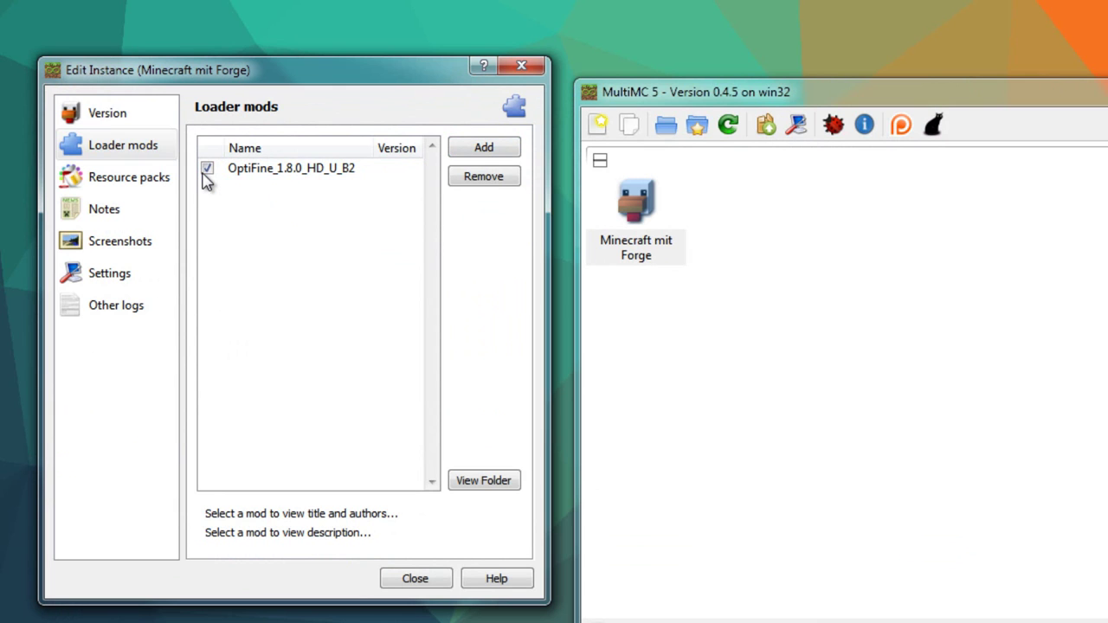
pyautogui.click(484, 147)
pyautogui.doubleClick(291, 228)
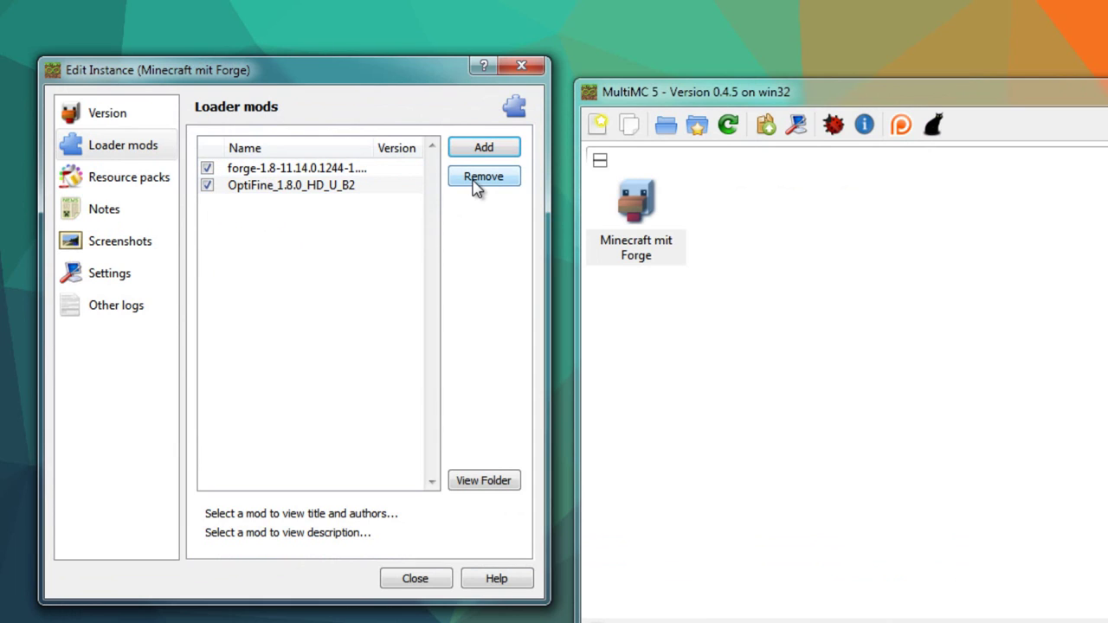
# - Look at the instance's mods folder, its resource pack list and the resource packs folder without adding a pack
pyautogui.click(489, 481)
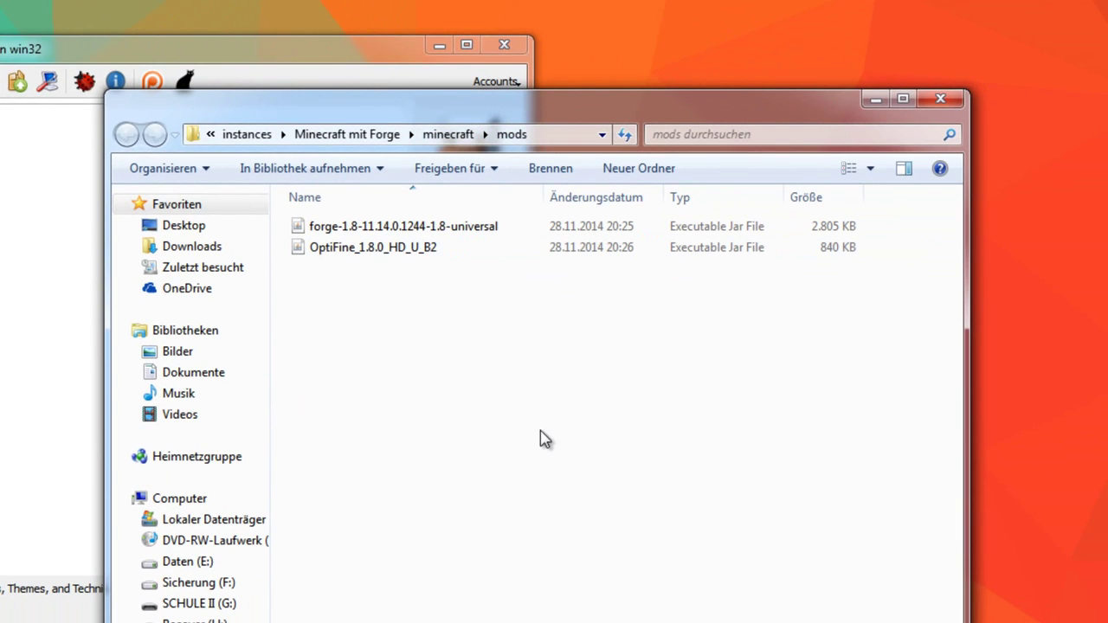
pyautogui.moveTo(515, 420); pyautogui.dragTo(608, 381)
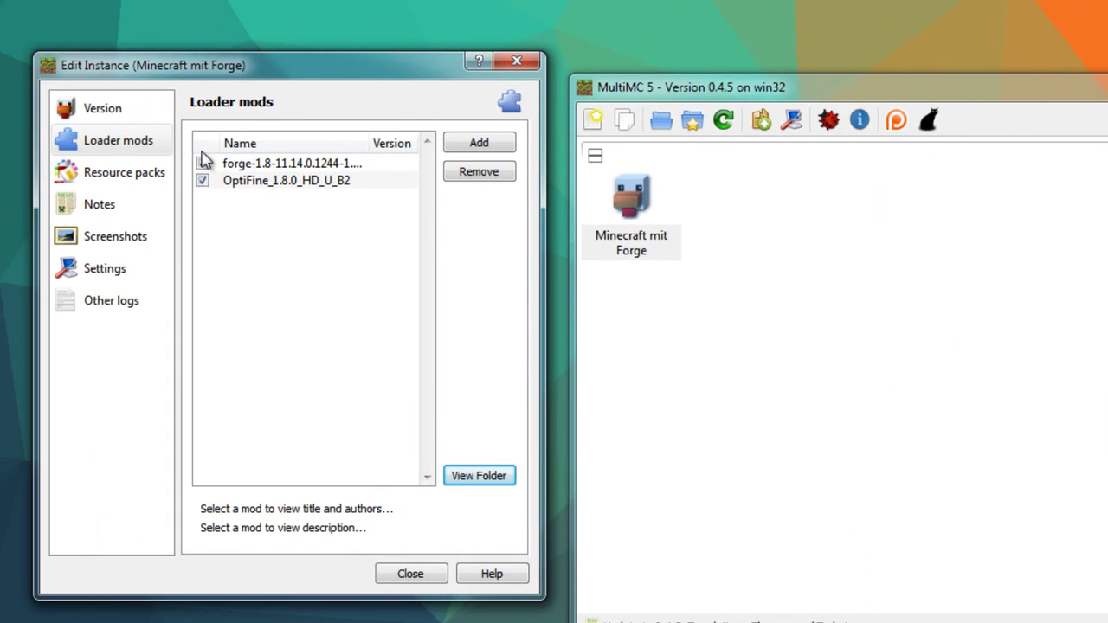
pyautogui.click(160, 184)
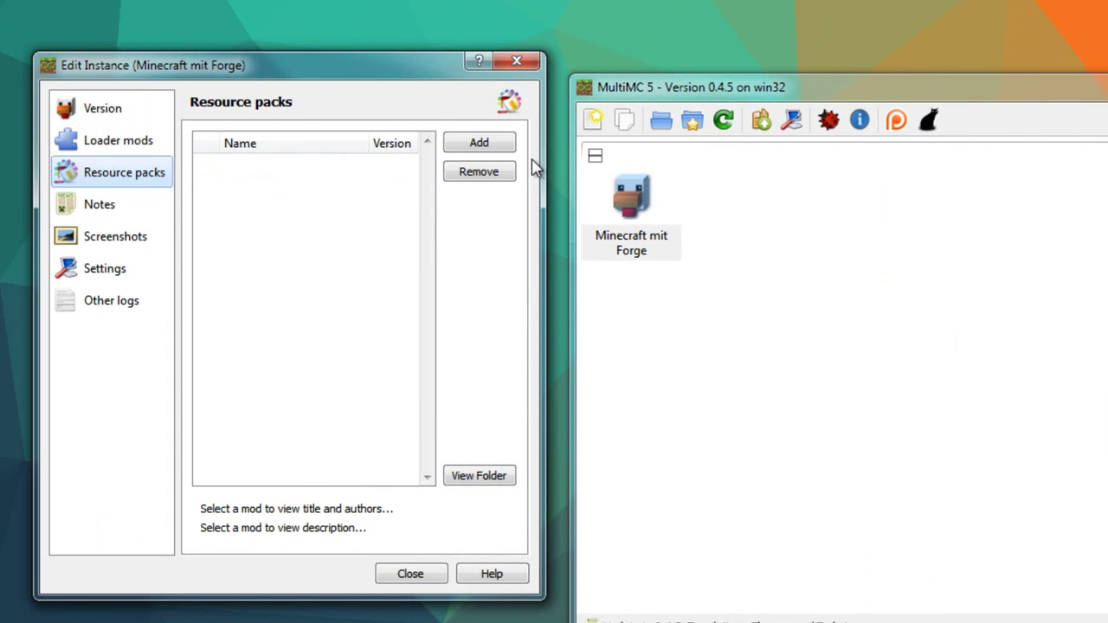
pyautogui.click(475, 149)
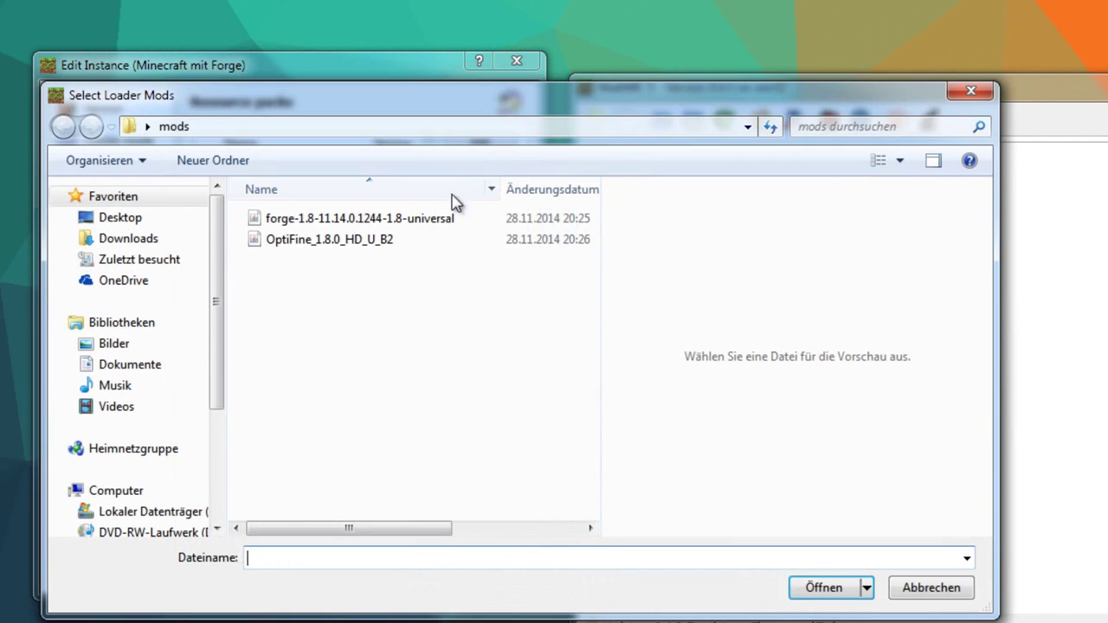
pyautogui.click(971, 90)
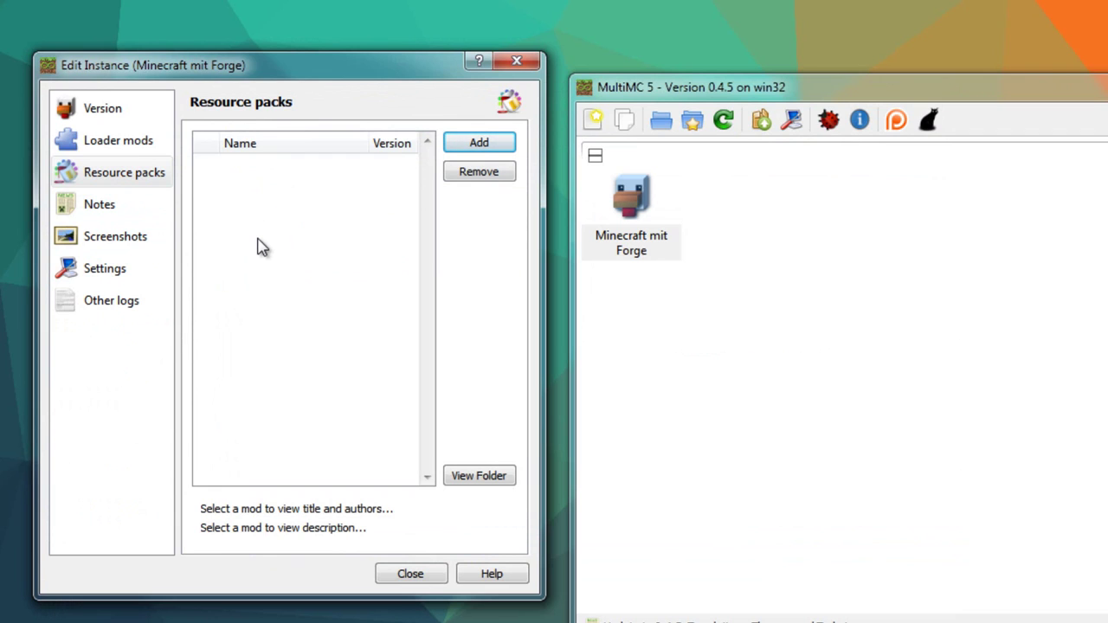
pyautogui.click(480, 477)
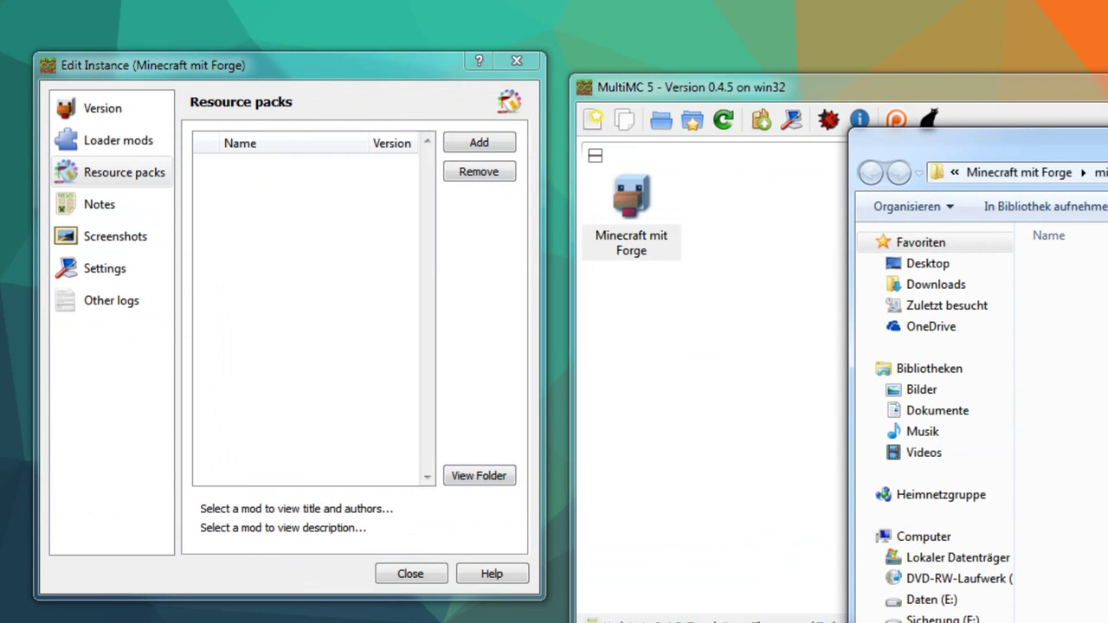
# - Look at the instance's notes and screenshots, including the folder that holds the screenshots
pyautogui.click(98, 204)
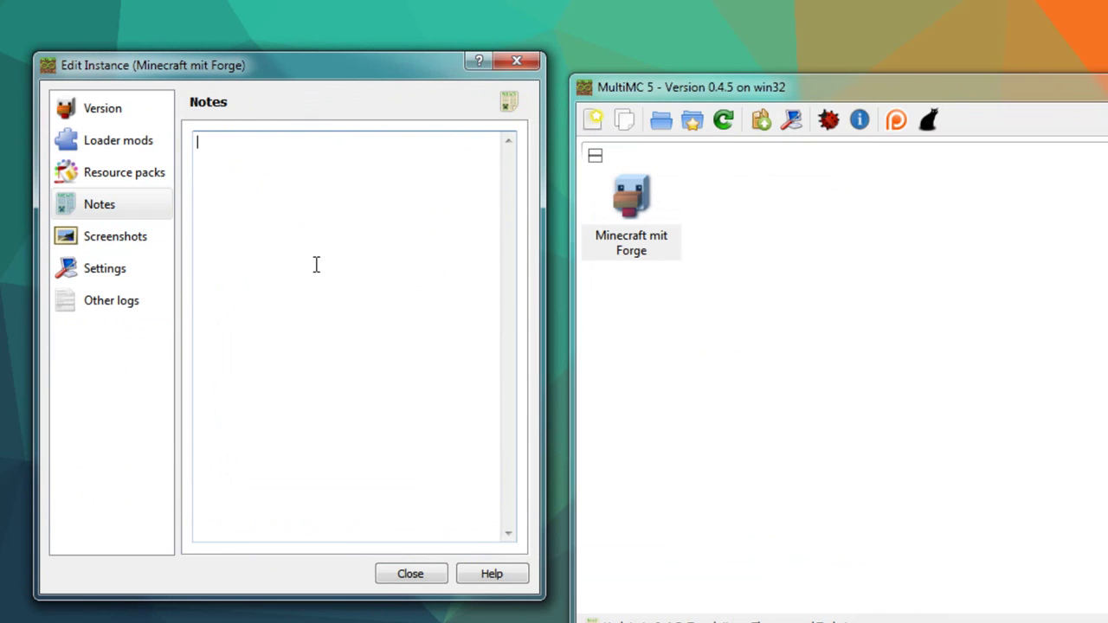
pyautogui.click(167, 250)
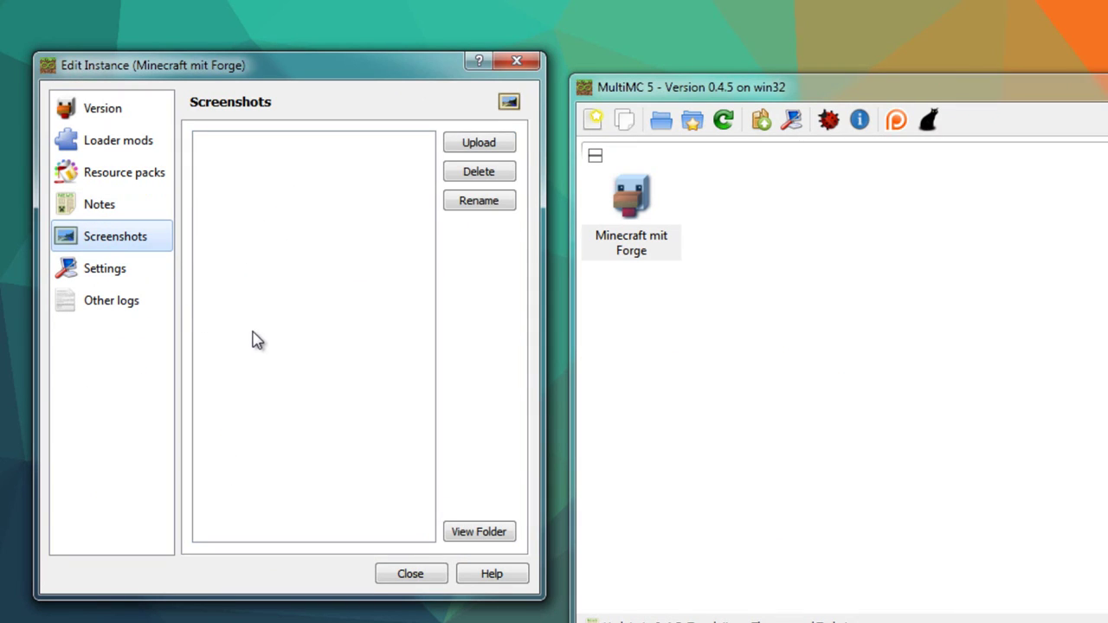
pyautogui.click(467, 146)
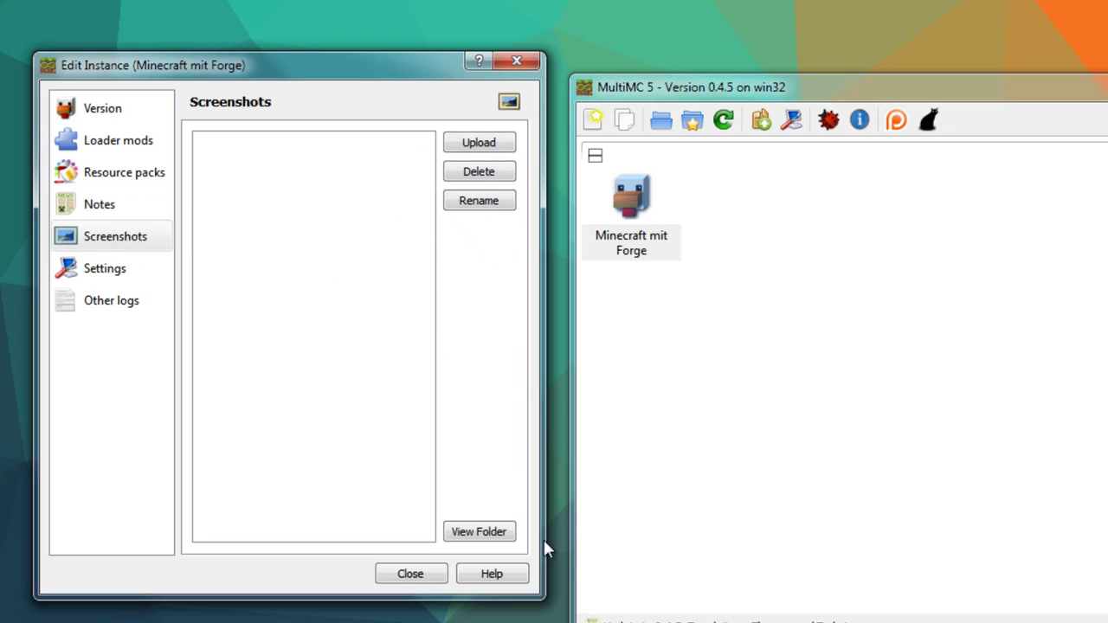
pyautogui.click(481, 530)
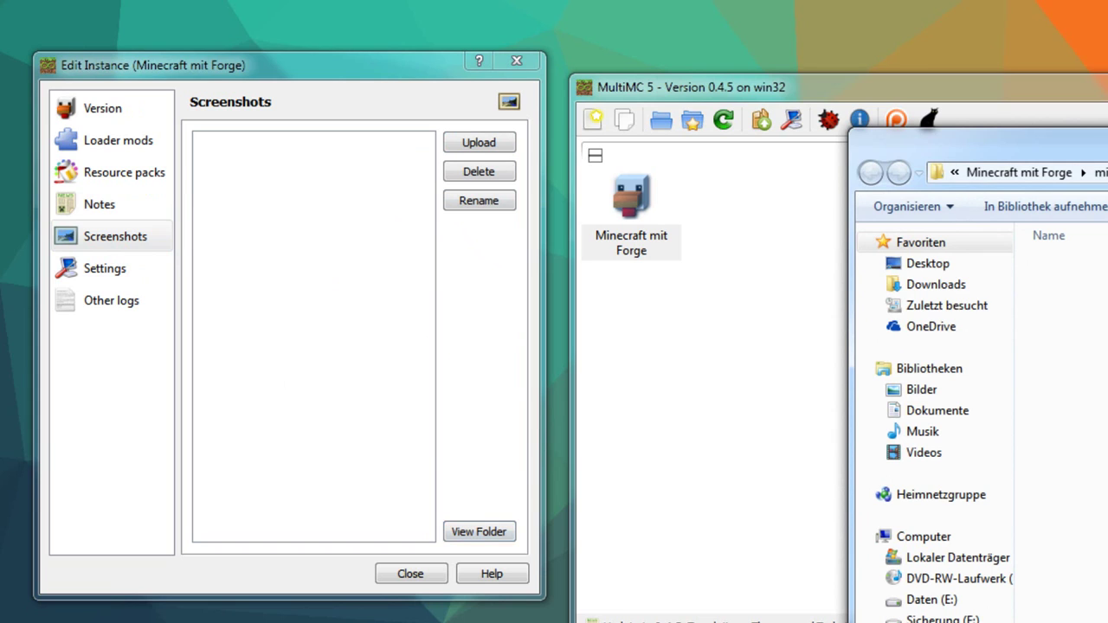
# - Enable the instance's own memory settings and set the minimum memory allocation to 1024 MB
pyautogui.click(108, 271)
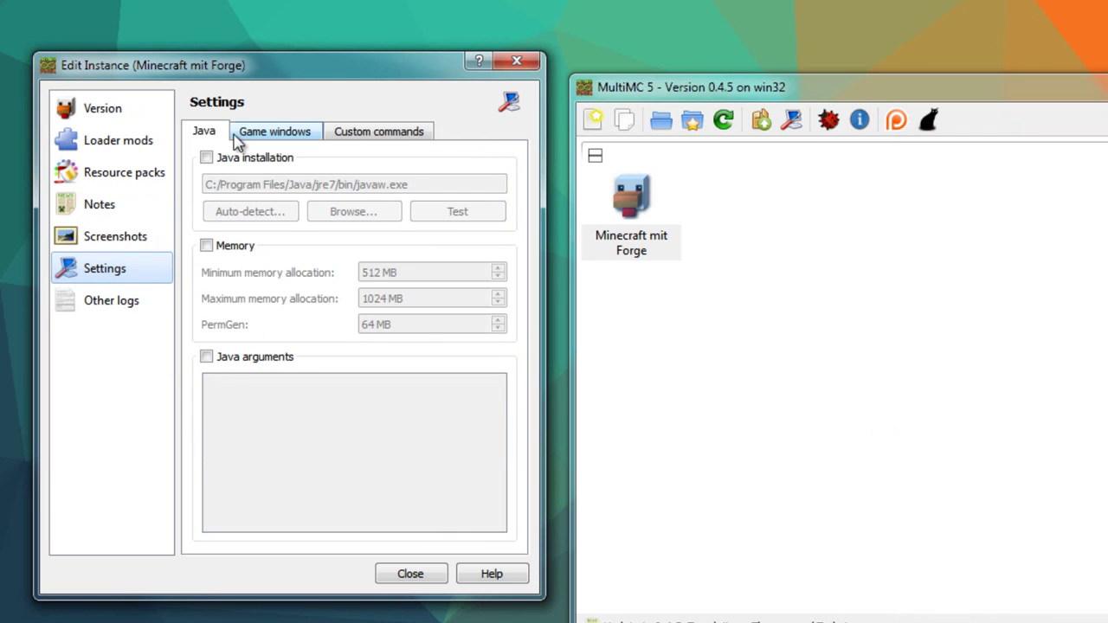
pyautogui.click(207, 161)
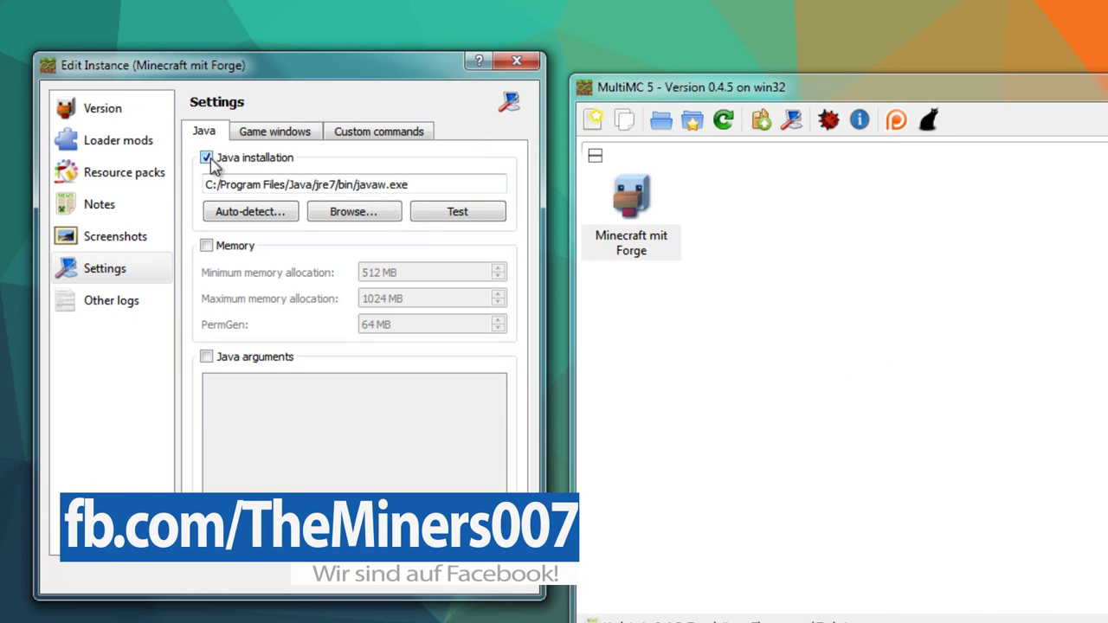
pyautogui.click(207, 160)
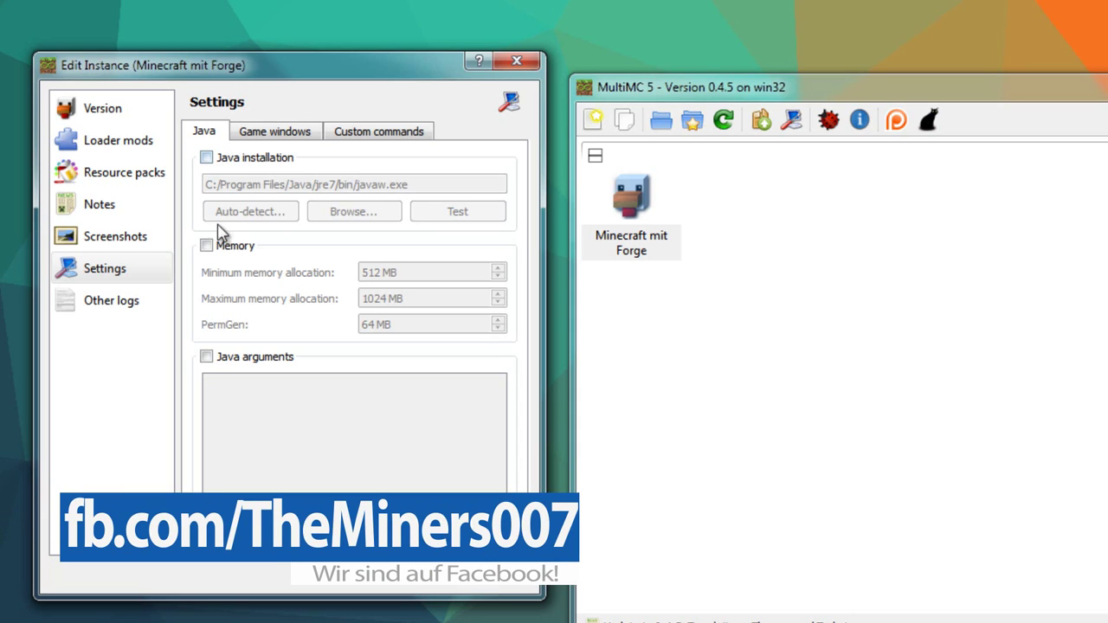
pyautogui.click(207, 246)
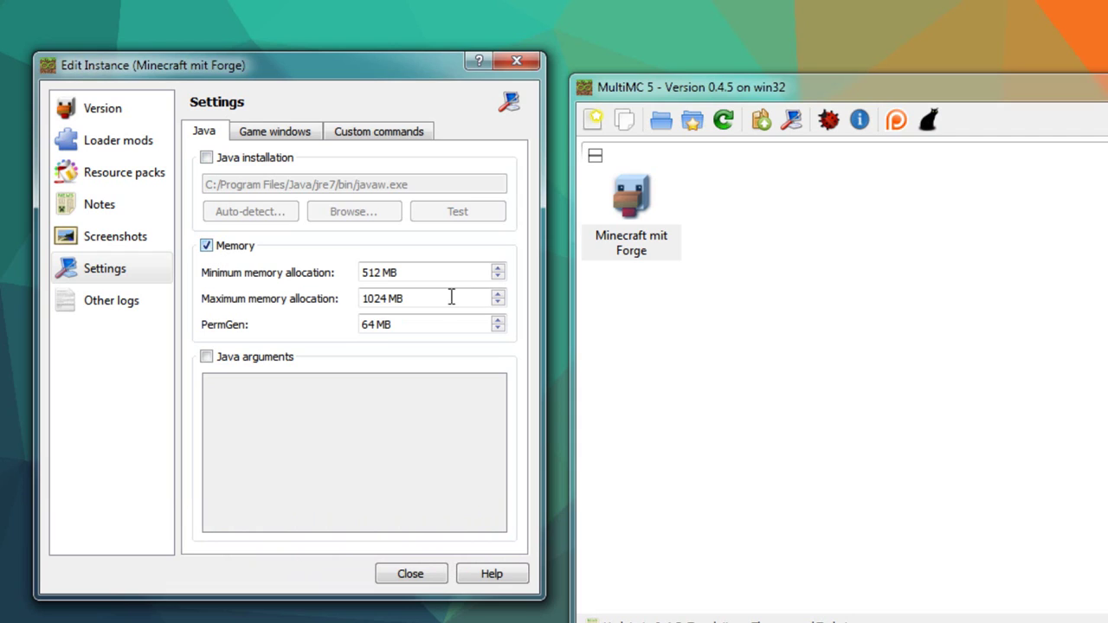
pyautogui.click(498, 277)
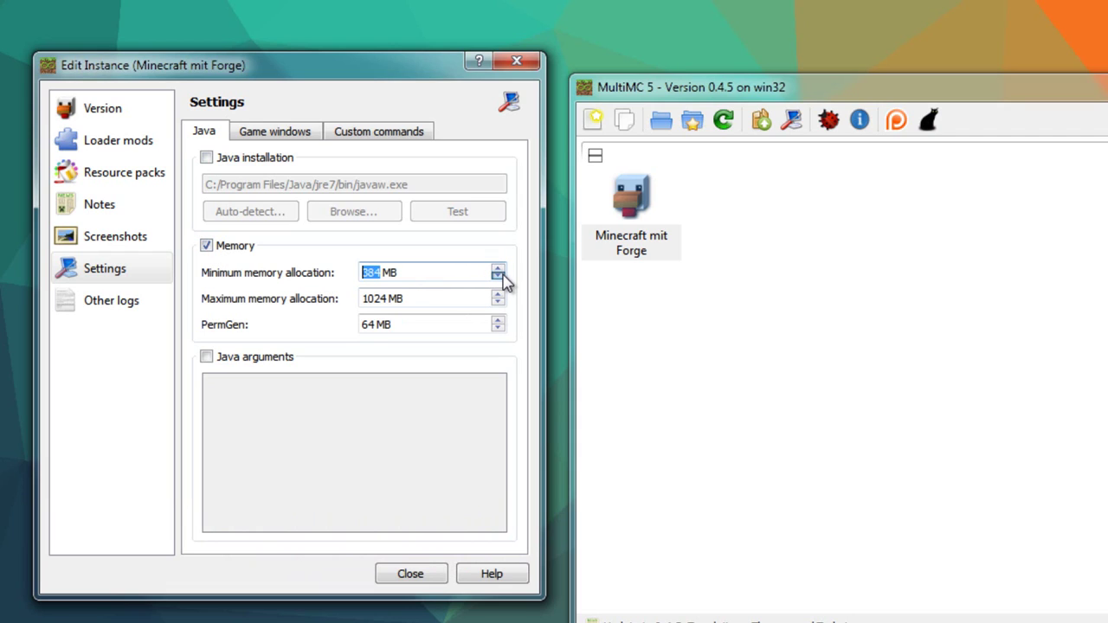
pyautogui.click(498, 268)
pyautogui.doubleClick(498, 268)
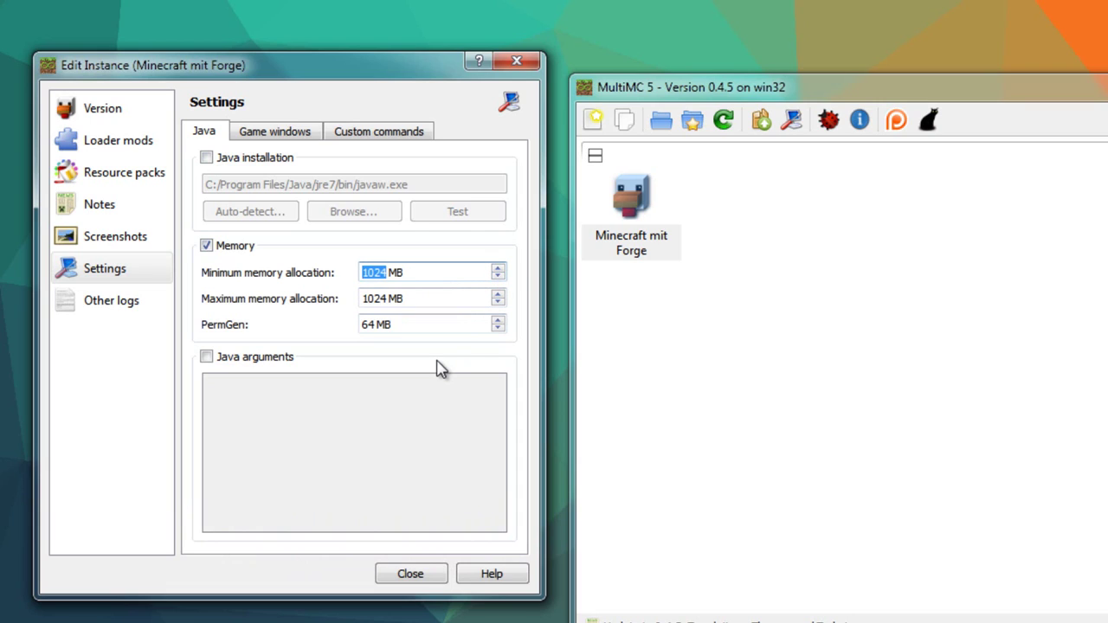
pyautogui.click(334, 319)
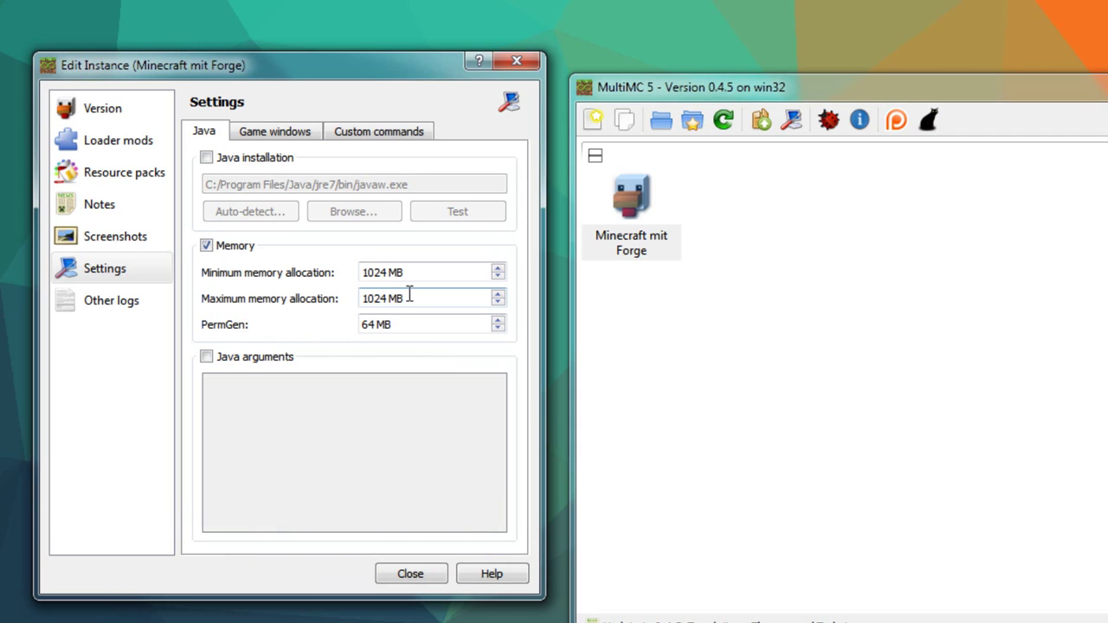
# - Set the instance's maximum memory allocation to 2048 MB
pyautogui.click(498, 294)
pyautogui.click(498, 294)
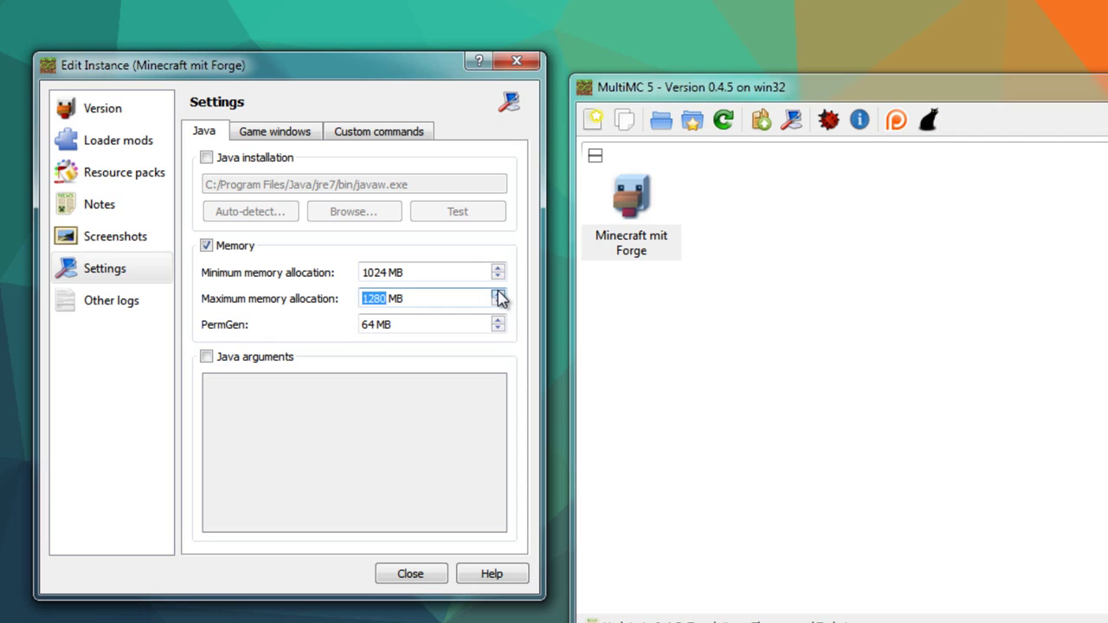
pyautogui.click(499, 294)
pyautogui.click(499, 294)
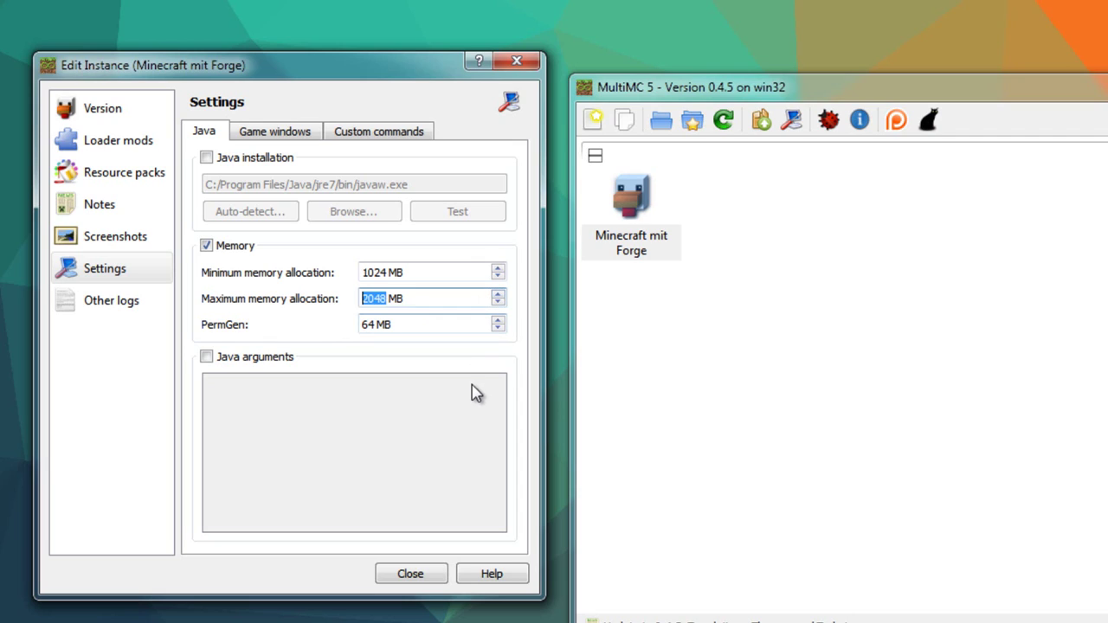
pyautogui.click(274, 347)
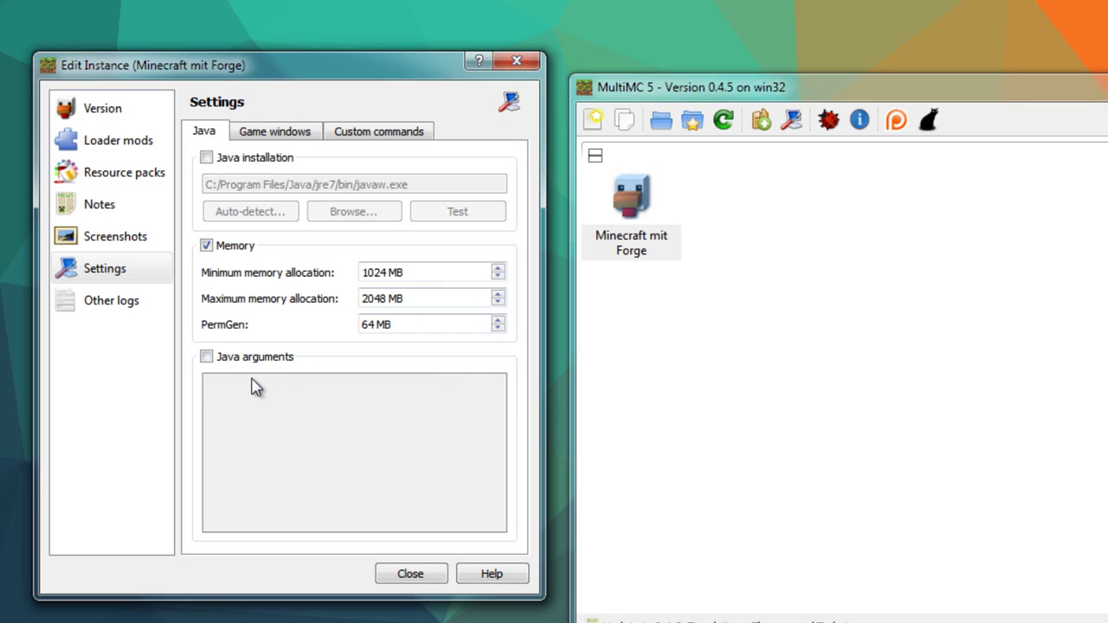
pyautogui.click(206, 357)
pyautogui.click(233, 421)
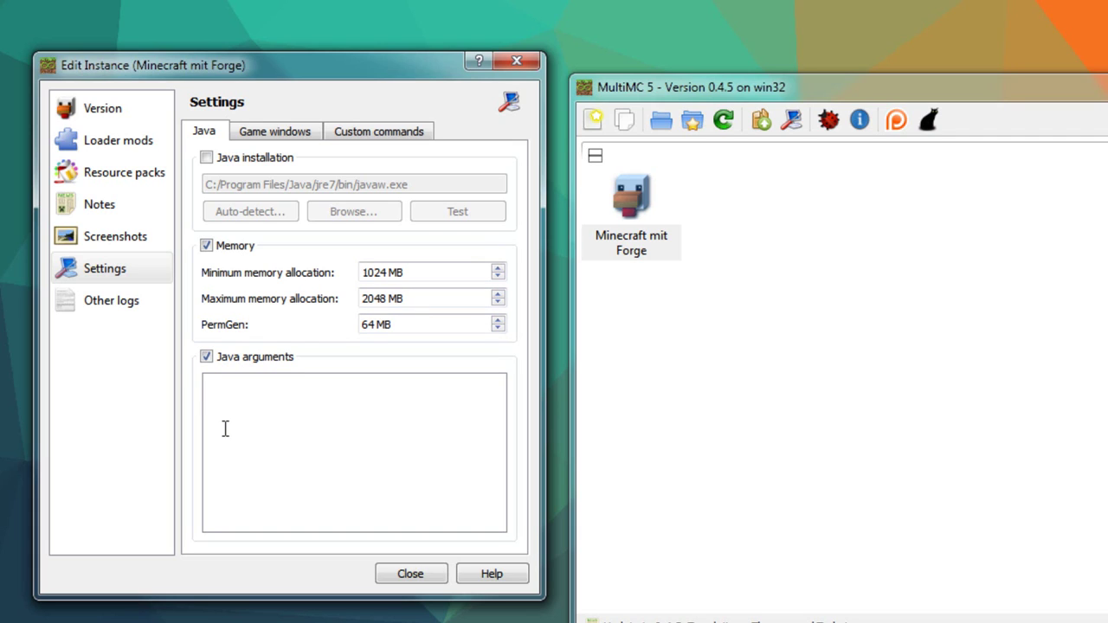
pyautogui.click(206, 357)
# - Enable the instance's own game window settings with a maximized start at 1920 by 1080, and enable its own console settings
pyautogui.click(278, 136)
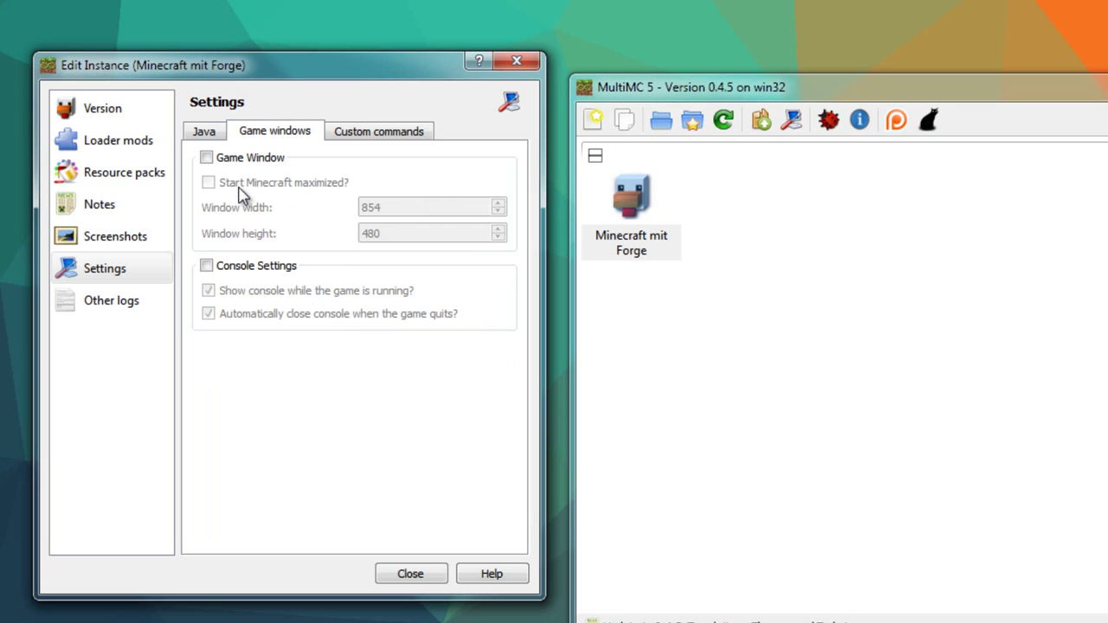
pyautogui.click(207, 161)
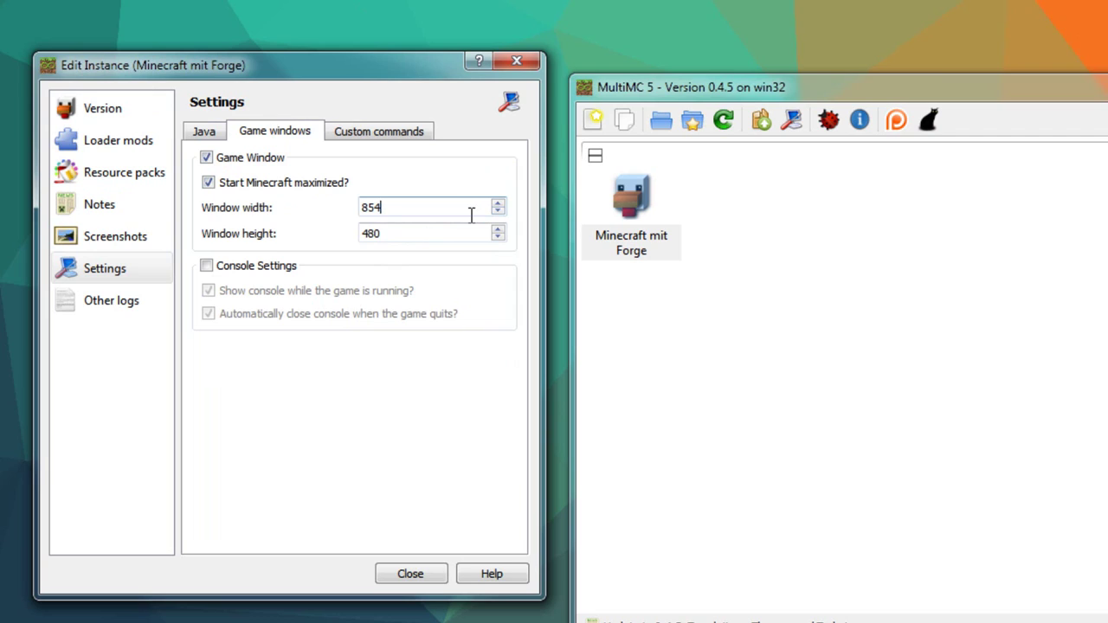
pyautogui.hotkey('ctrl', 'a')
pyautogui.write('1920')
pyautogui.press('Tab')
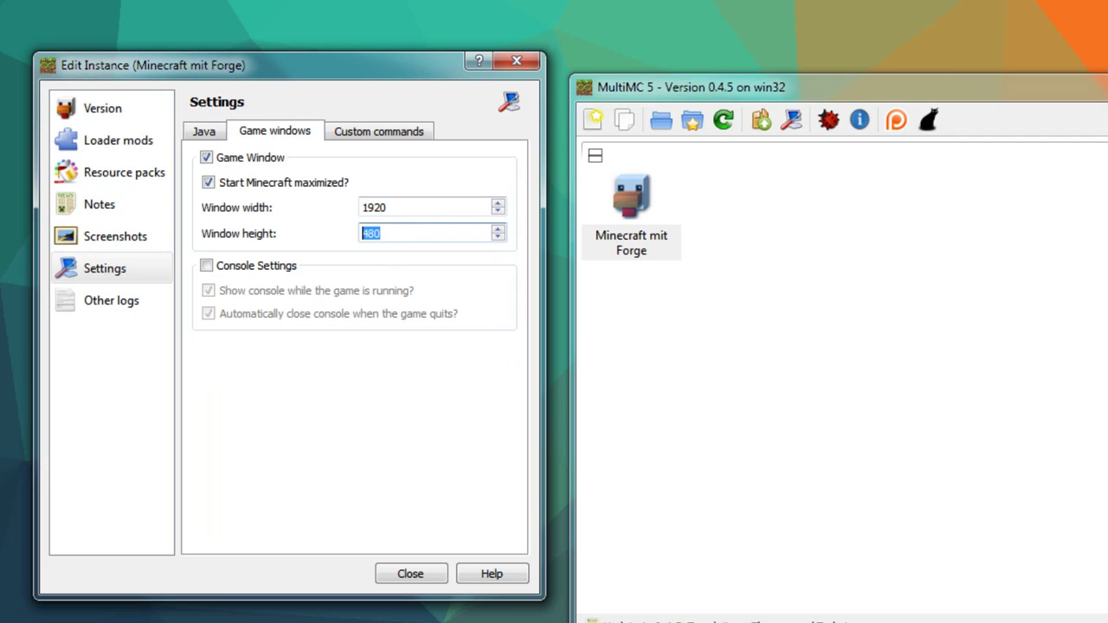
pyautogui.write('10')
pyautogui.click(249, 268)
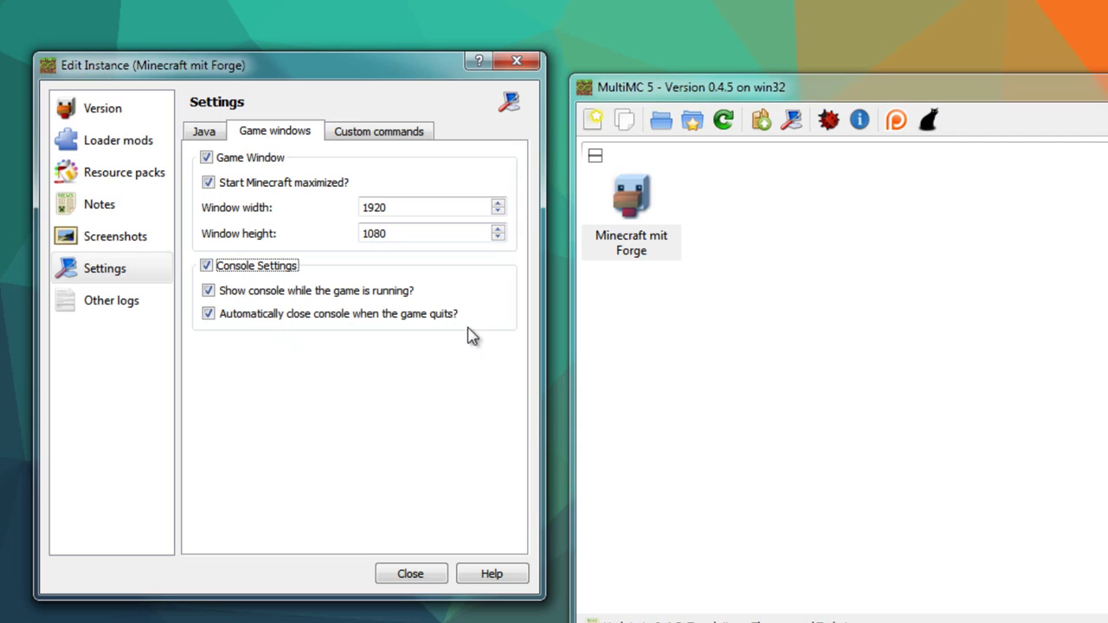
pyautogui.click(302, 294)
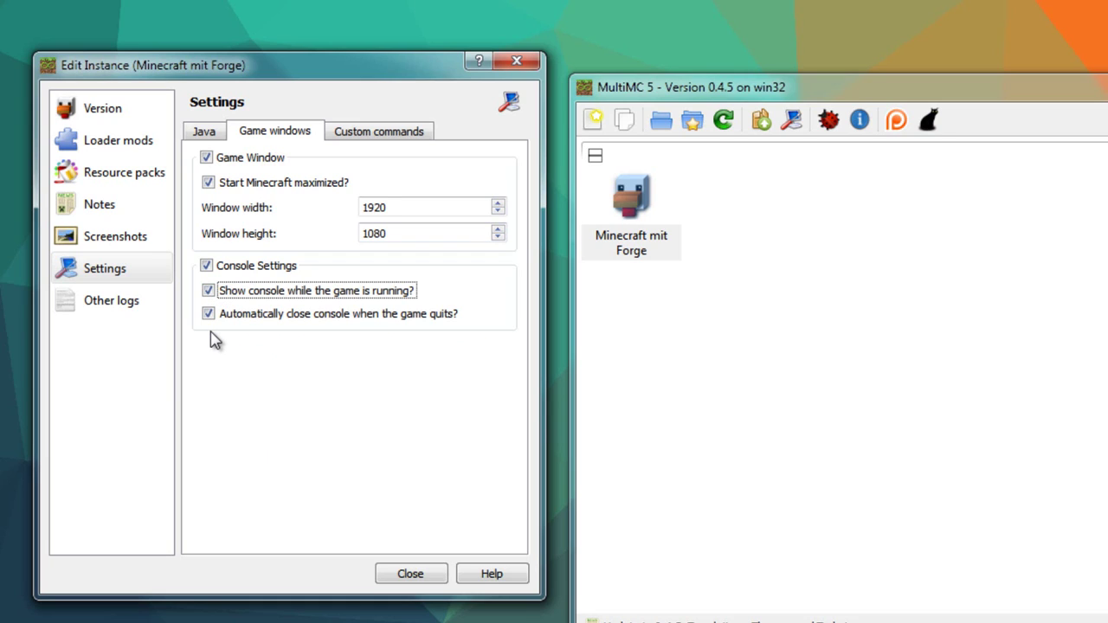
# - Enable custom commands for the instance with both commands left empty, and close the instance editor after viewing the other logs
pyautogui.click(412, 134)
pyautogui.click(256, 159)
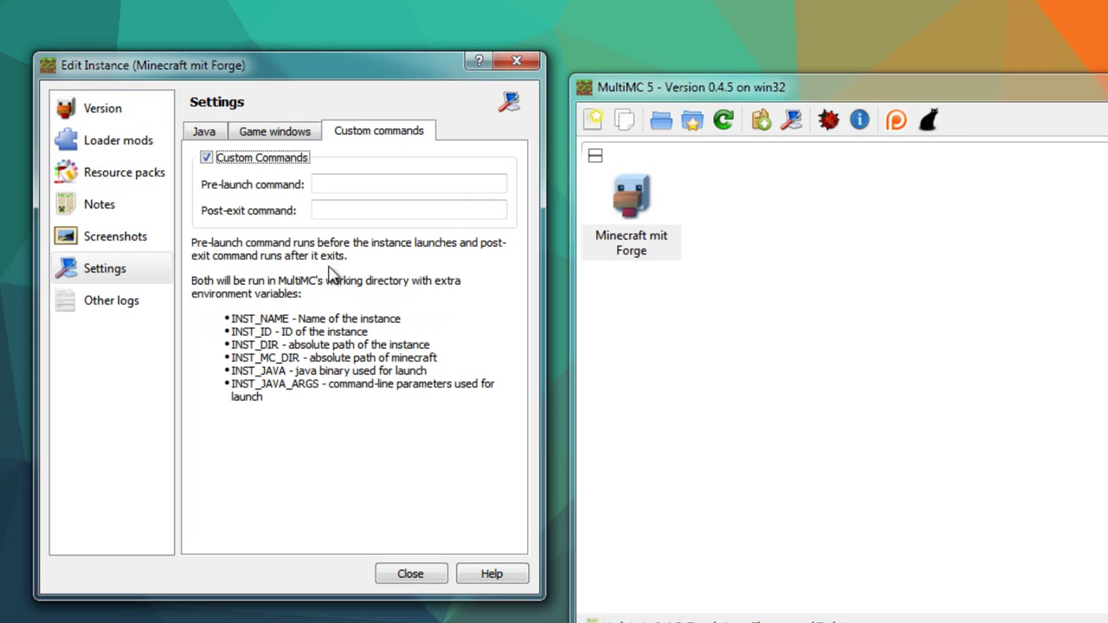
pyautogui.click(130, 301)
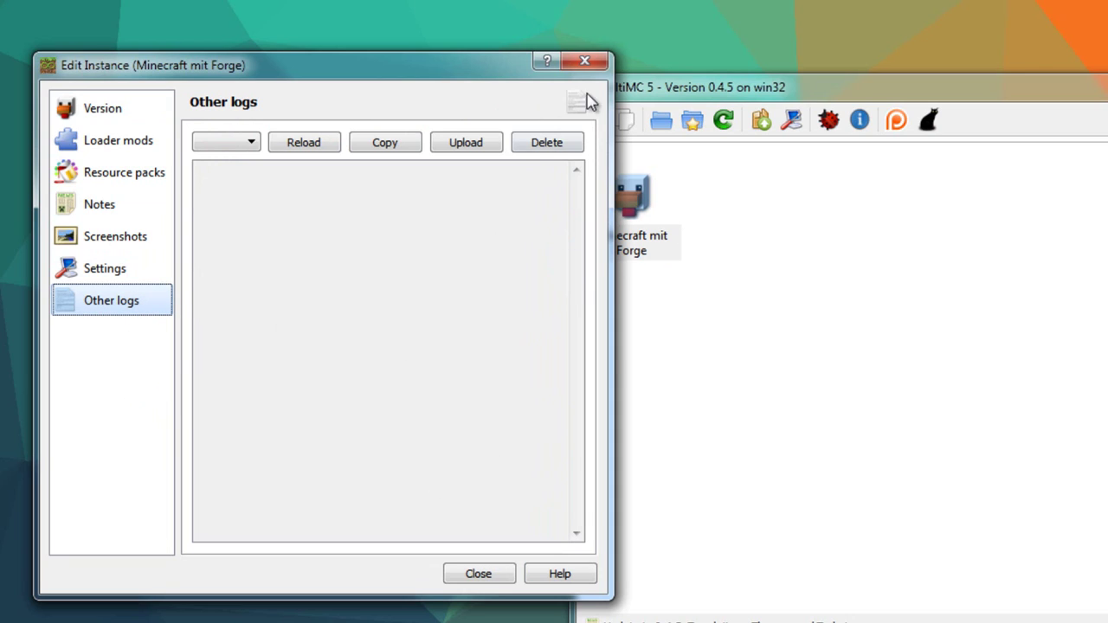
pyautogui.click(584, 61)
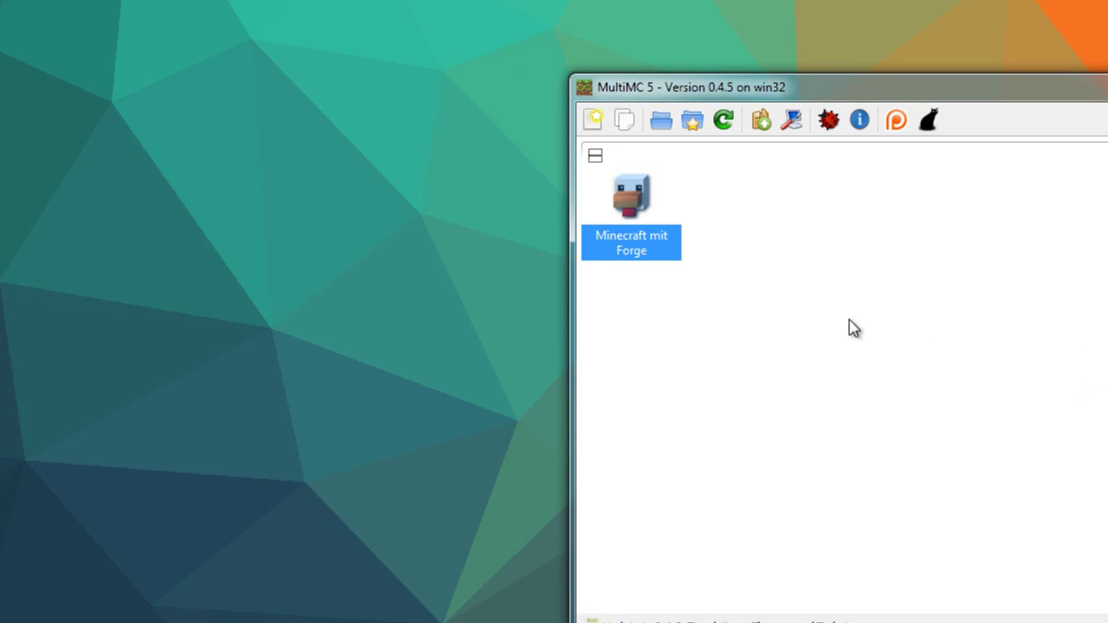
# - Launch the Minecraft mit Forge instance and examine the Java options and heap size lines in its Minecraft log
pyautogui.rightClick(651, 244)
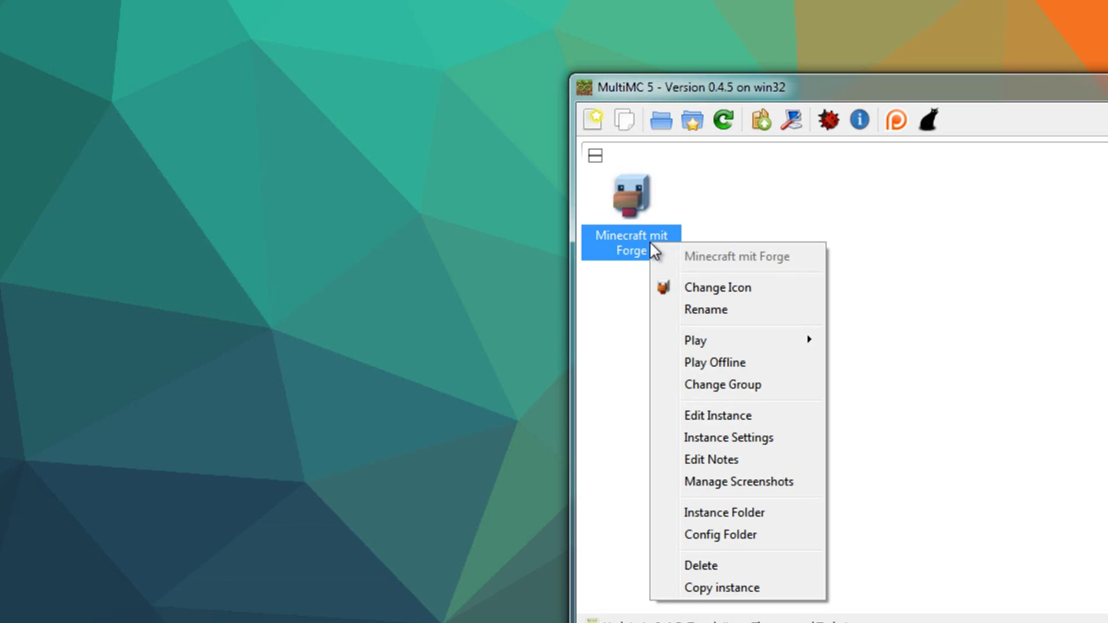
pyautogui.moveTo(754, 349)
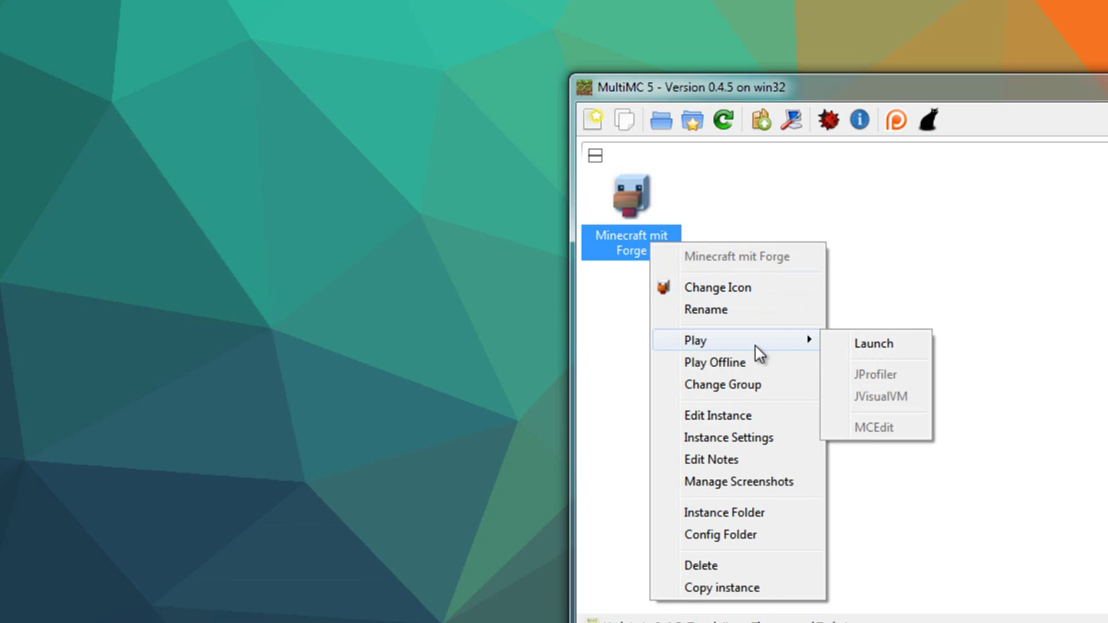
pyautogui.click(875, 343)
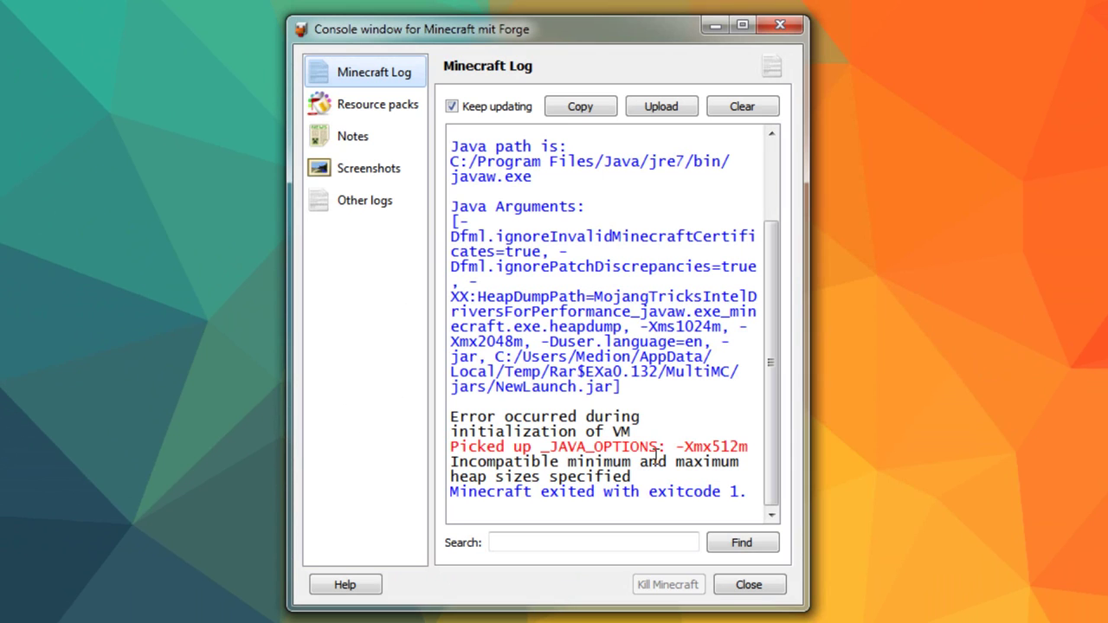
pyautogui.moveTo(764, 447); pyautogui.dragTo(449, 457)
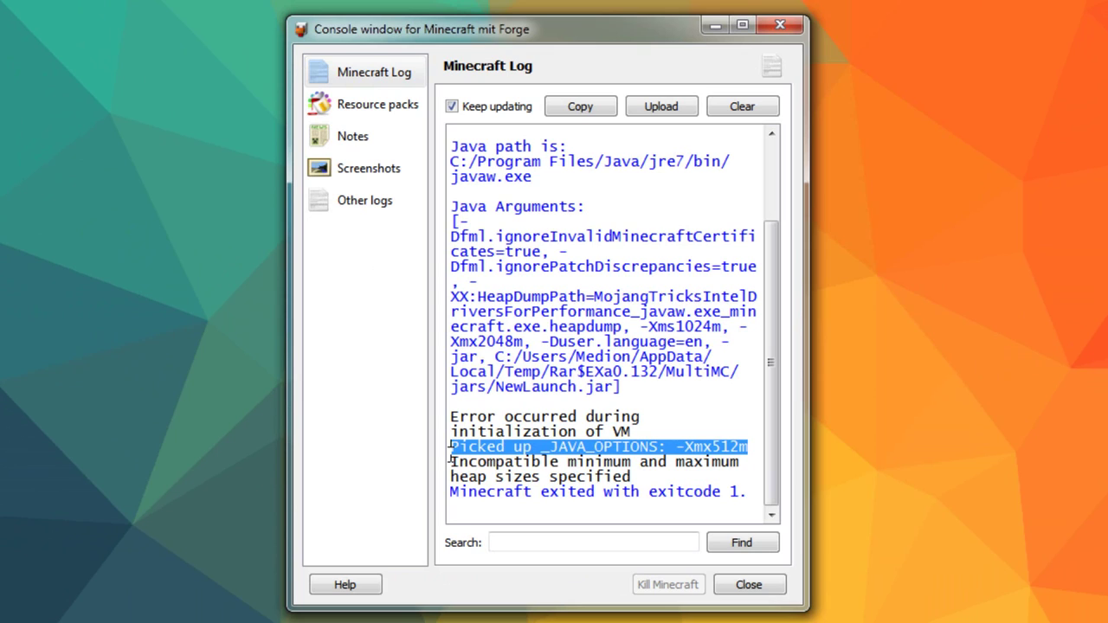
pyautogui.moveTo(647, 477); pyautogui.dragTo(403, 463)
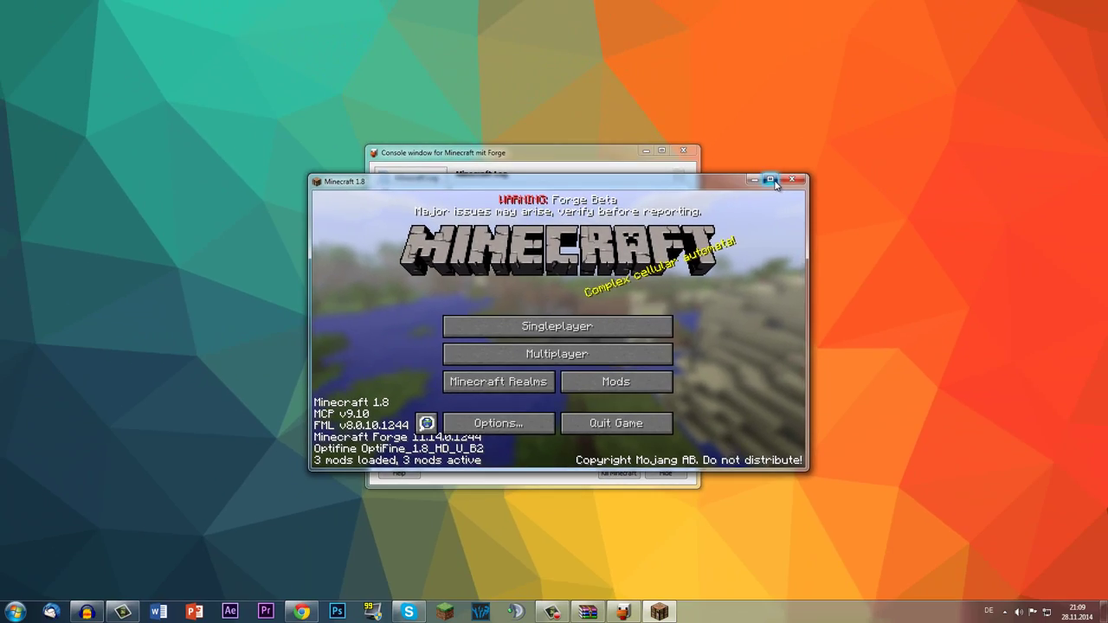
# - Maximize the Minecraft game window and look at Optifine's details in the mod list
pyautogui.click(771, 180)
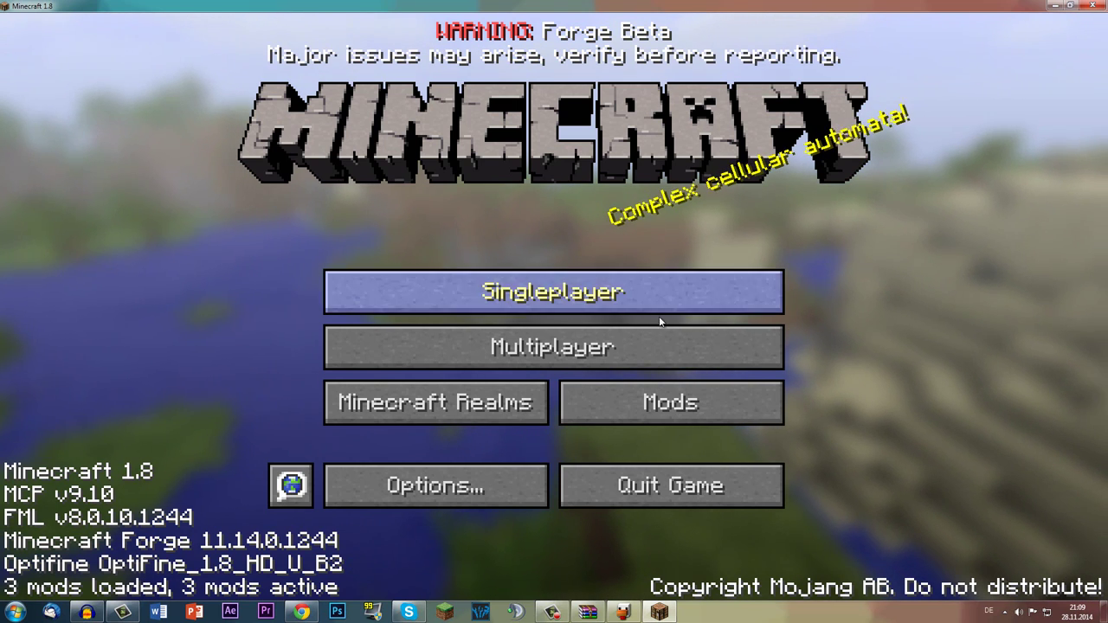
pyautogui.click(608, 390)
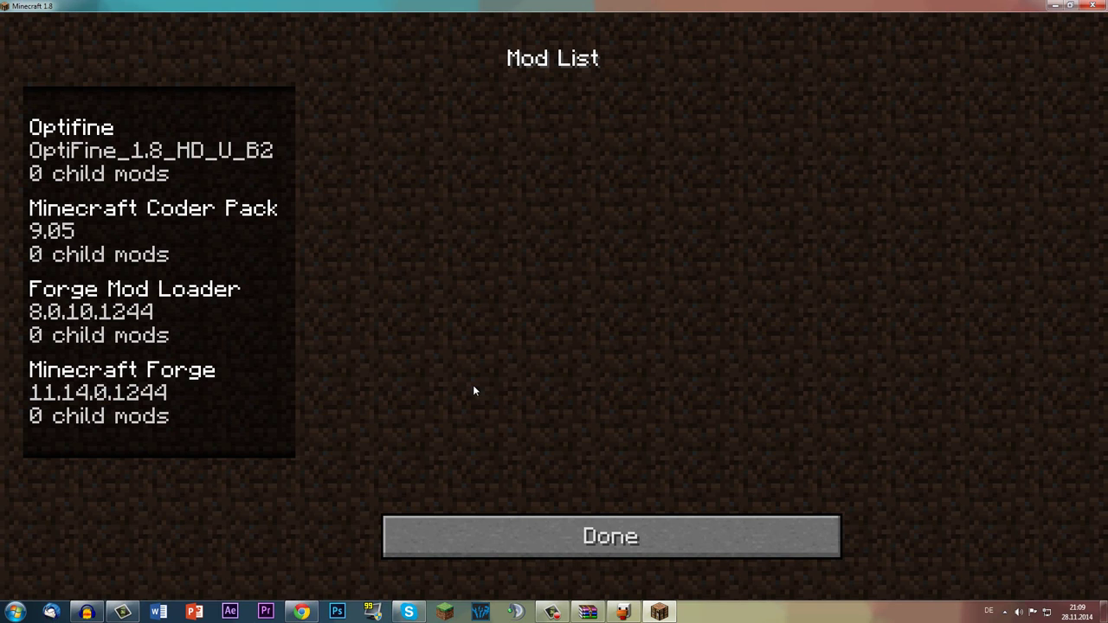
pyautogui.click(166, 155)
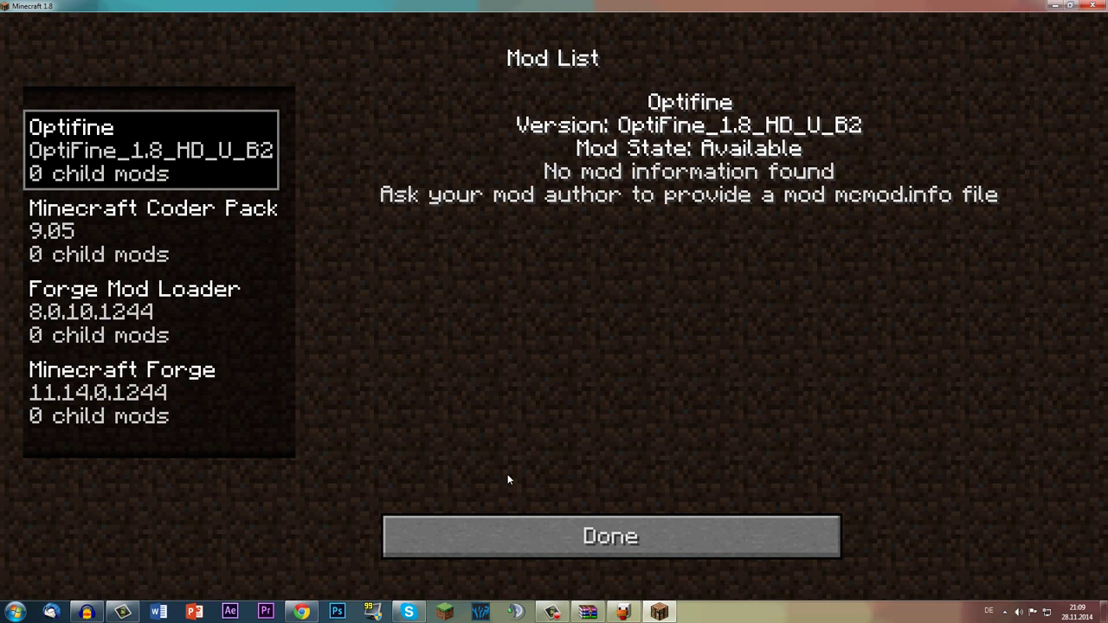
pyautogui.click(624, 539)
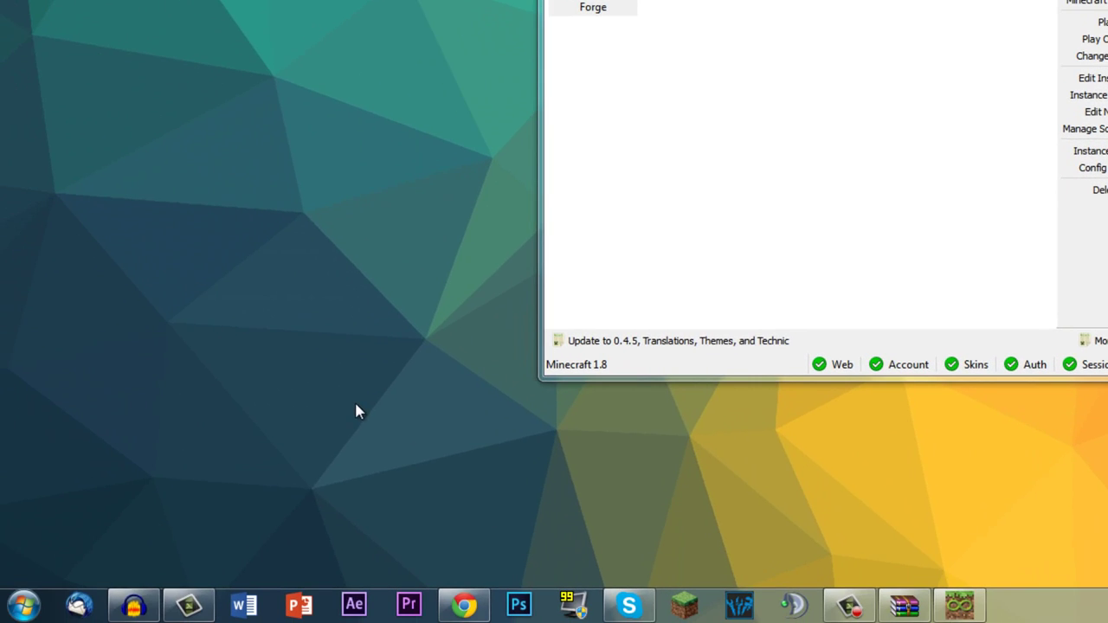
# - Look through the regular .minecraft folder under AppData Roaming in the file explorer, and close it
pyautogui.press('super+r')
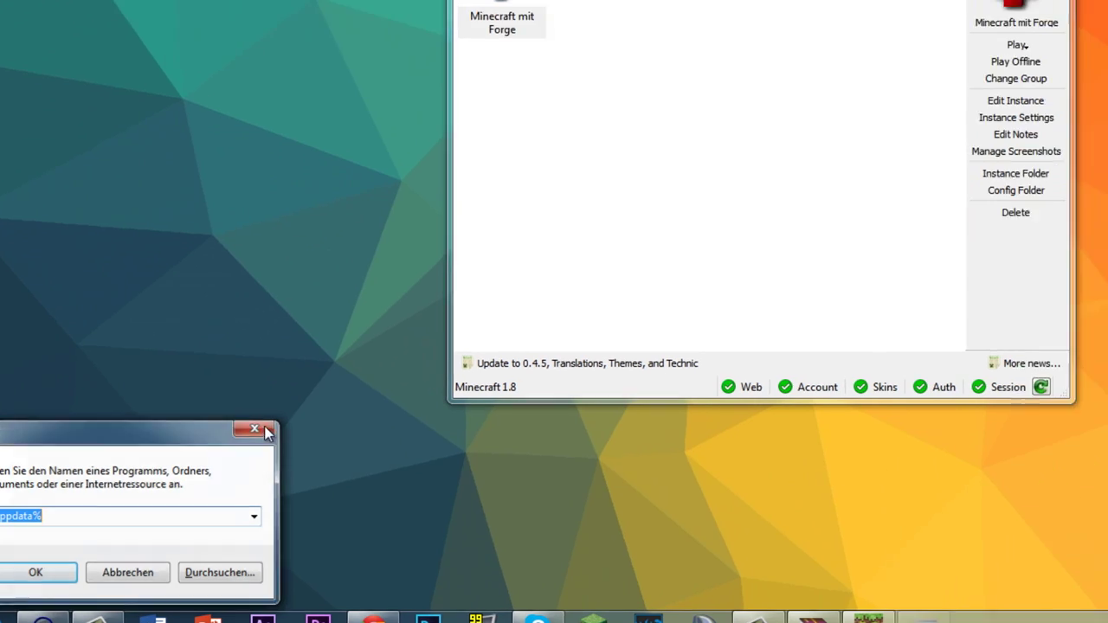
pyautogui.press('Return')
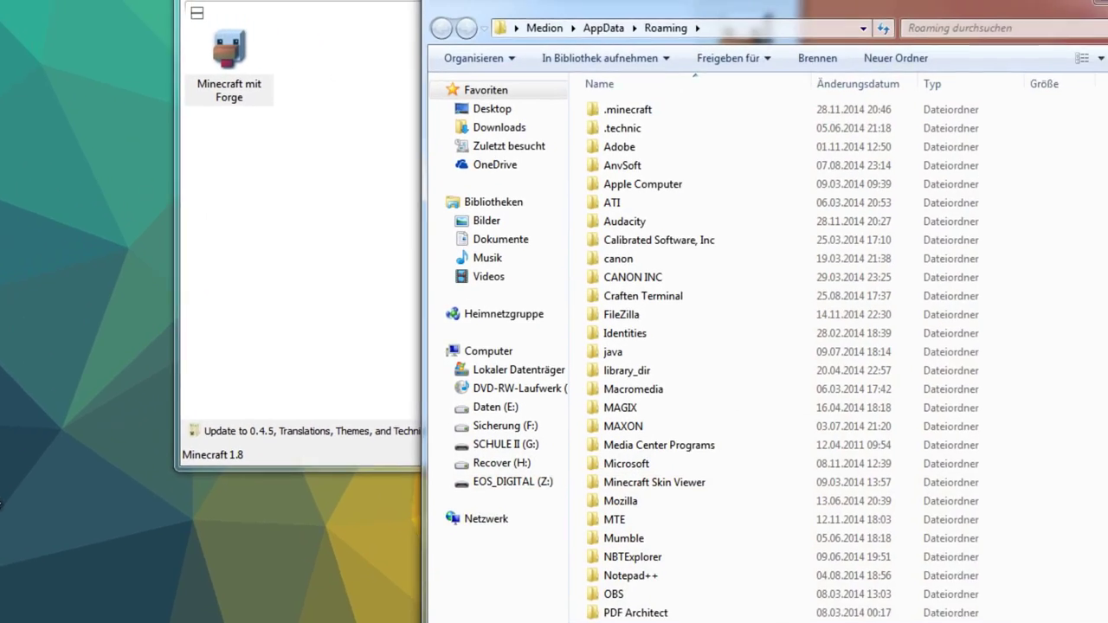
pyautogui.doubleClick(527, 161)
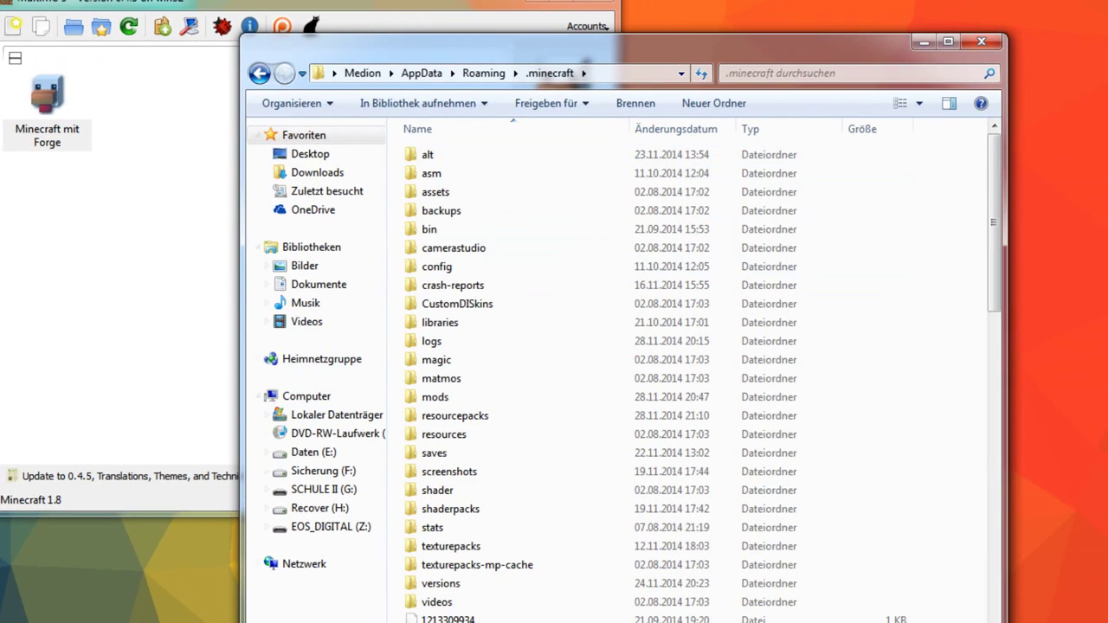
pyautogui.scroll(-18, 578, 507)
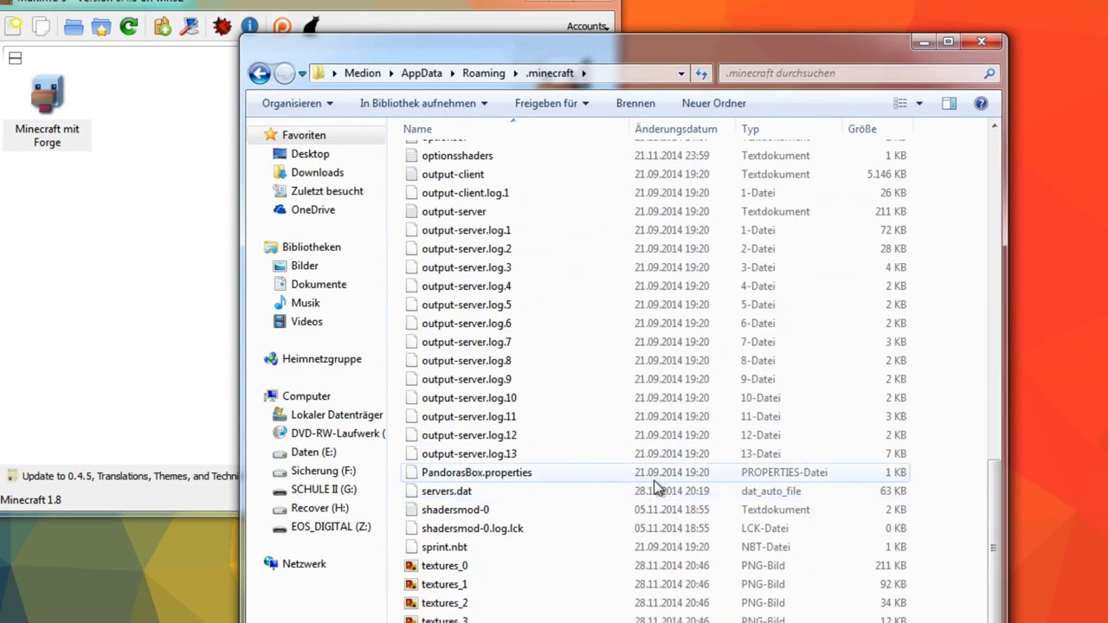
pyautogui.click(977, 47)
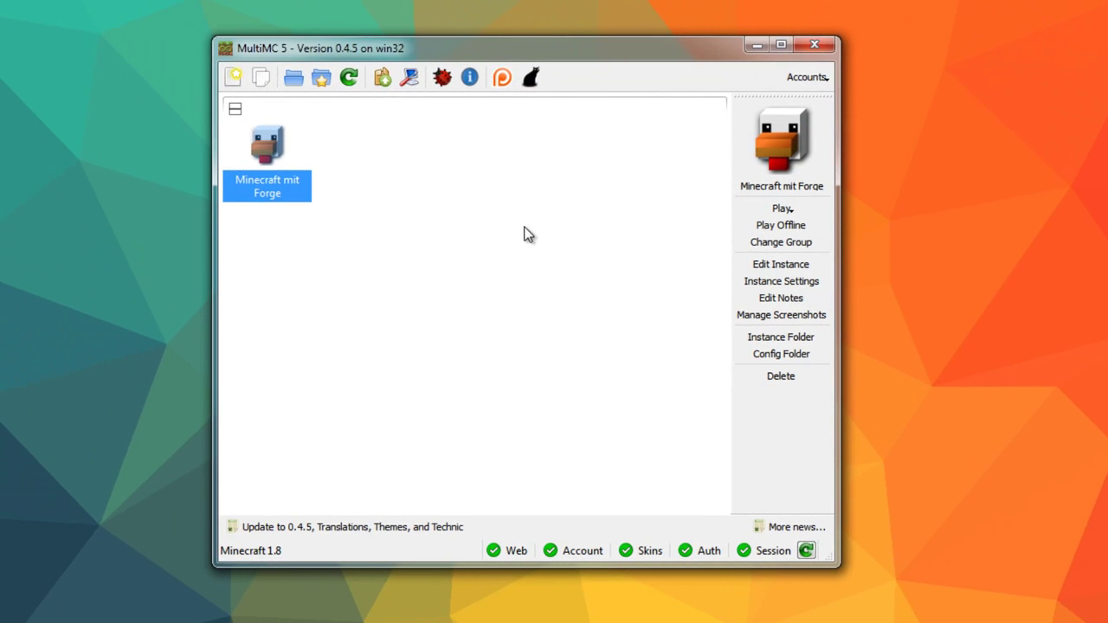
# - Look at the minecraft folder inside the Minecraft mit Forge instance folder, selecting all its contents, and close the file explorer
pyautogui.rightClick(285, 161)
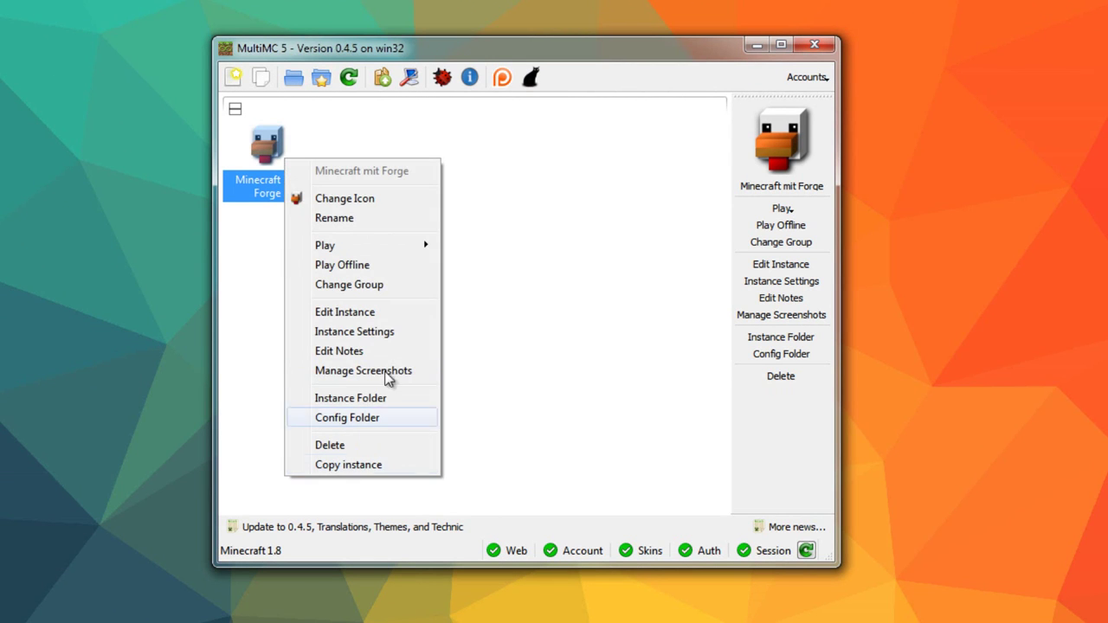
pyautogui.click(402, 405)
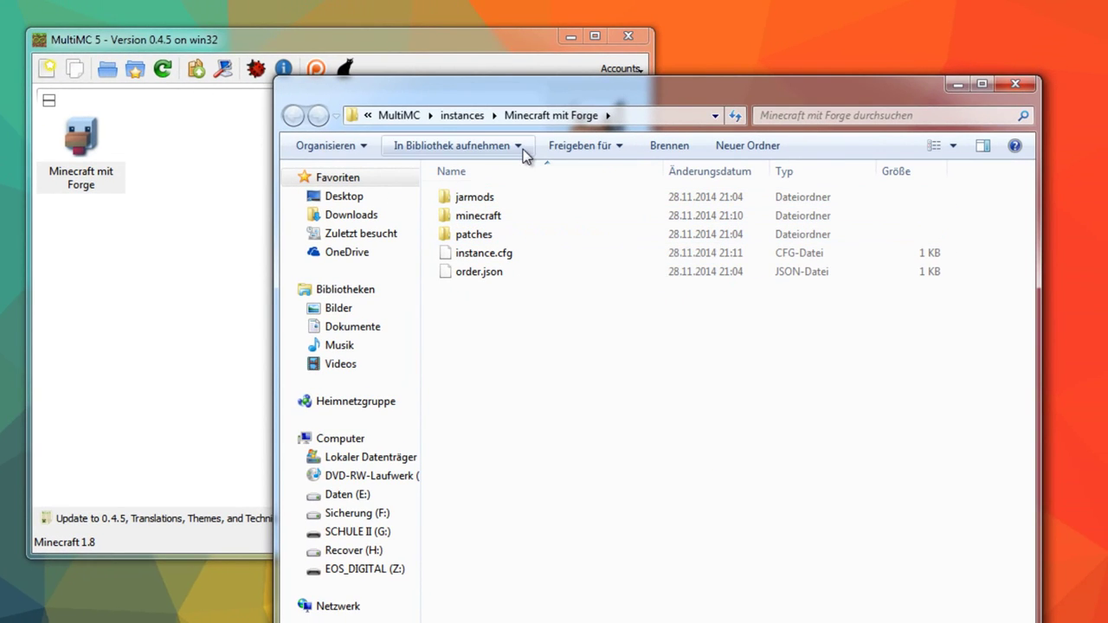
pyautogui.doubleClick(509, 217)
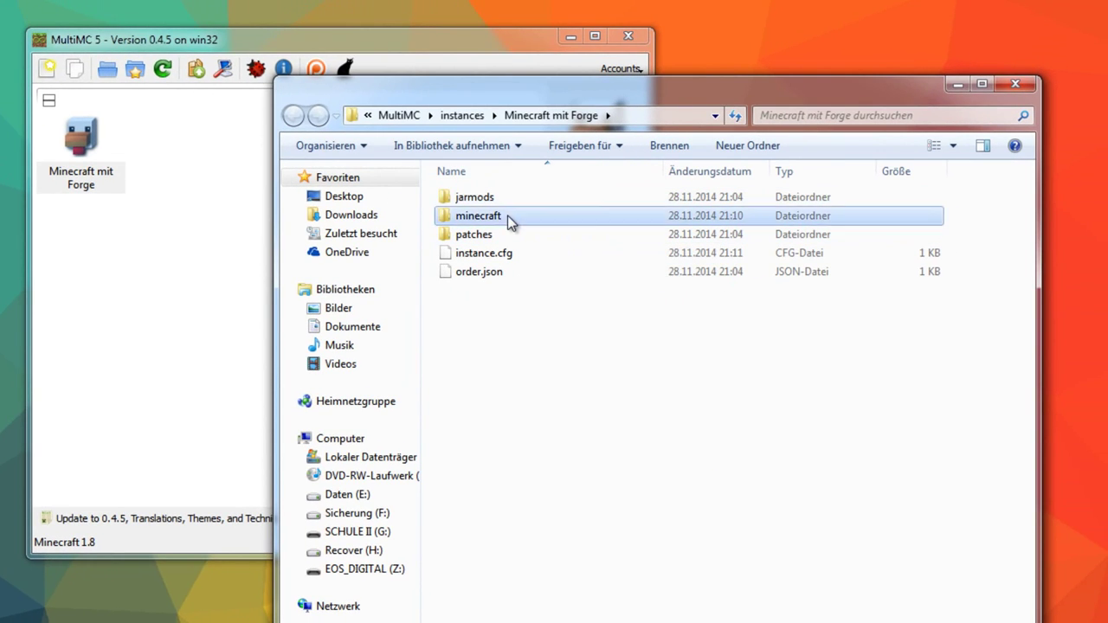
pyautogui.moveTo(614, 583); pyautogui.dragTo(526, 191)
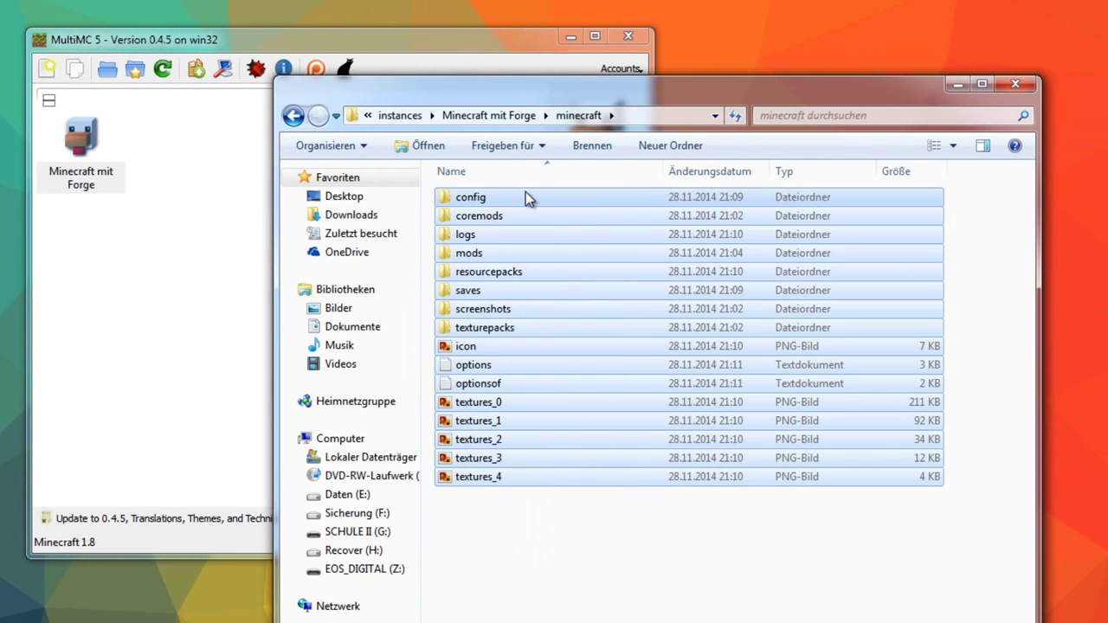
pyautogui.click(1013, 85)
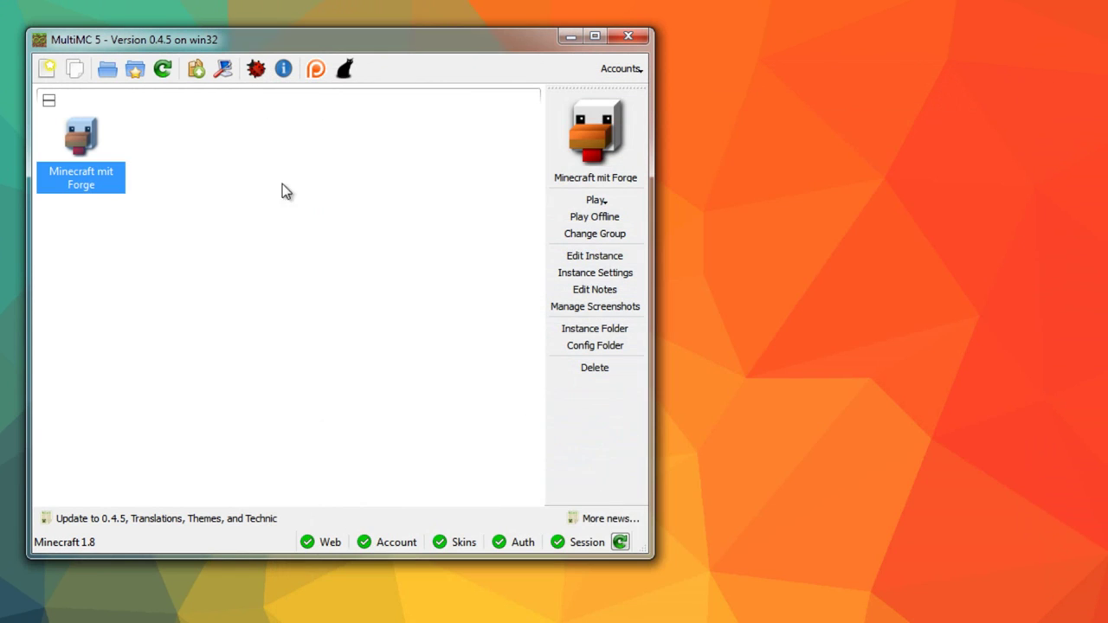
# - Create a new instance named neu with version 1.8.1 and no group, and reselect the Minecraft mit Forge instance
pyautogui.rightClick(205, 200)
pyautogui.click(223, 232)
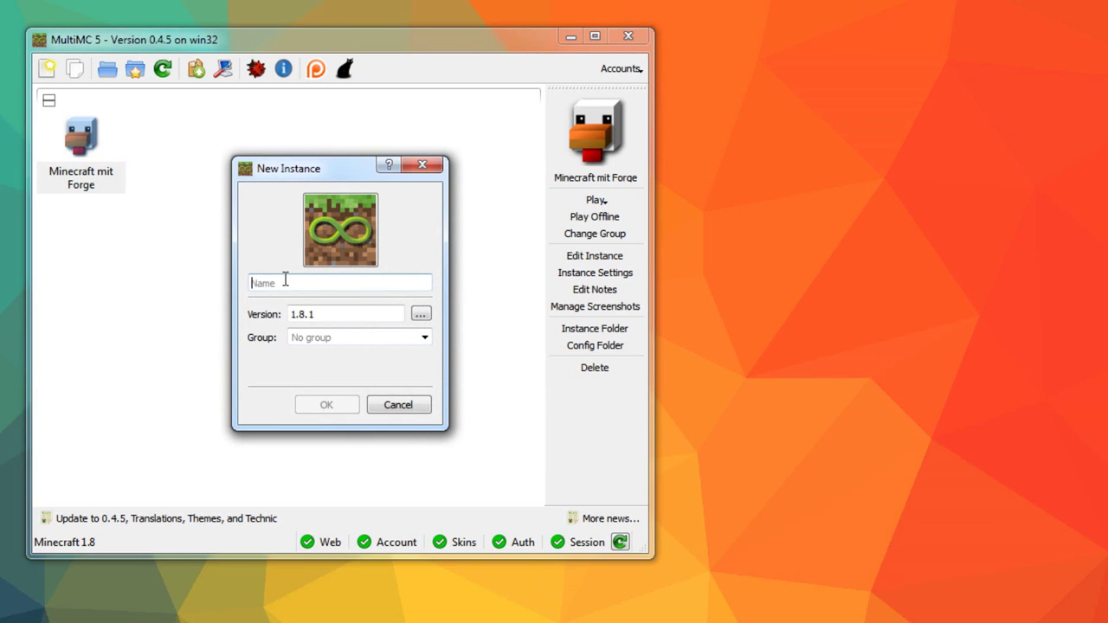
pyautogui.write('neu')
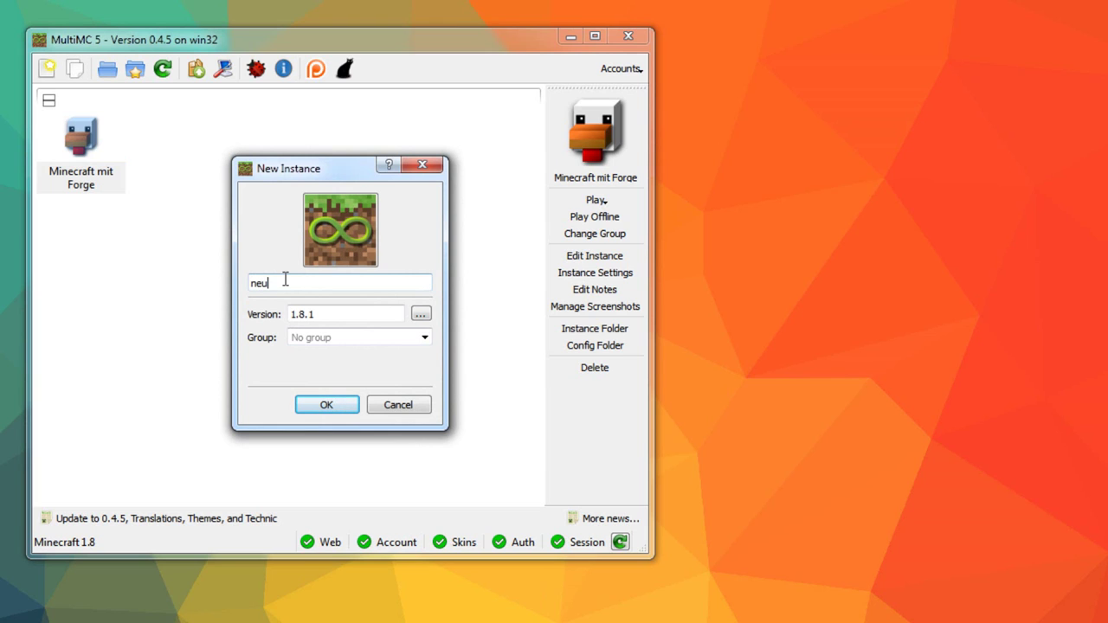
pyautogui.press('Return')
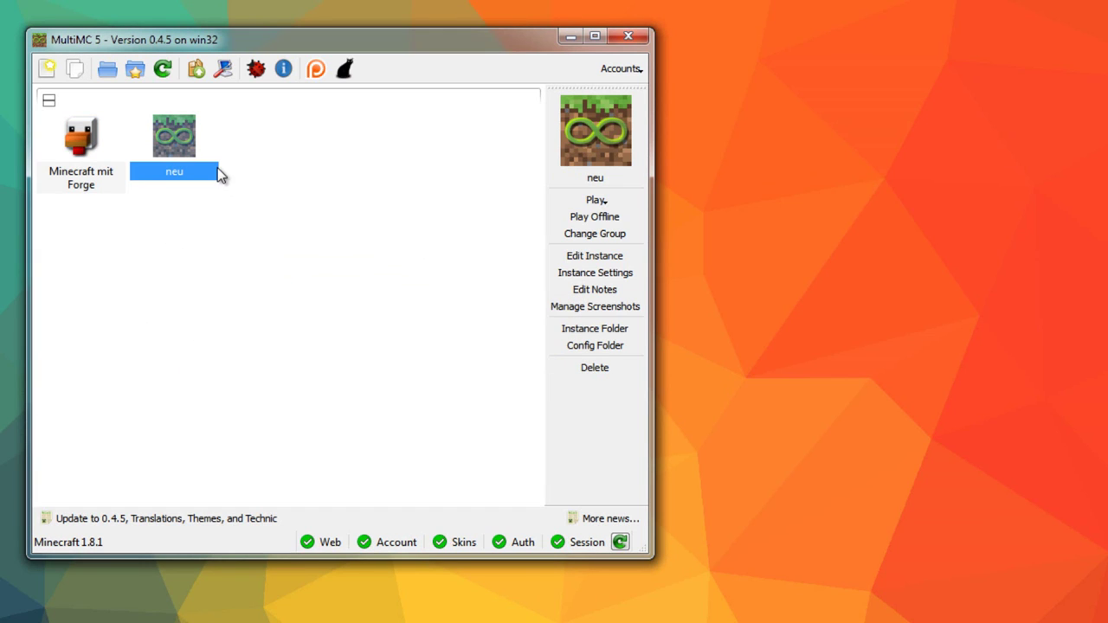
pyautogui.click(86, 143)
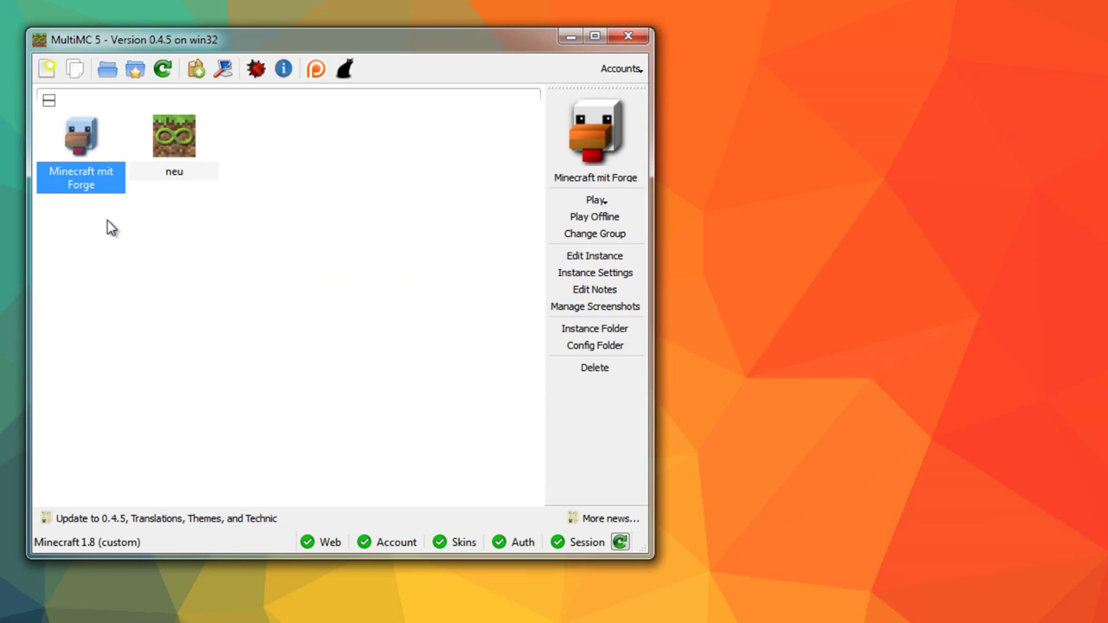
# - Look inside the minecraft folder of the neu instance in the file explorer, and close the file explorer
pyautogui.click(208, 154)
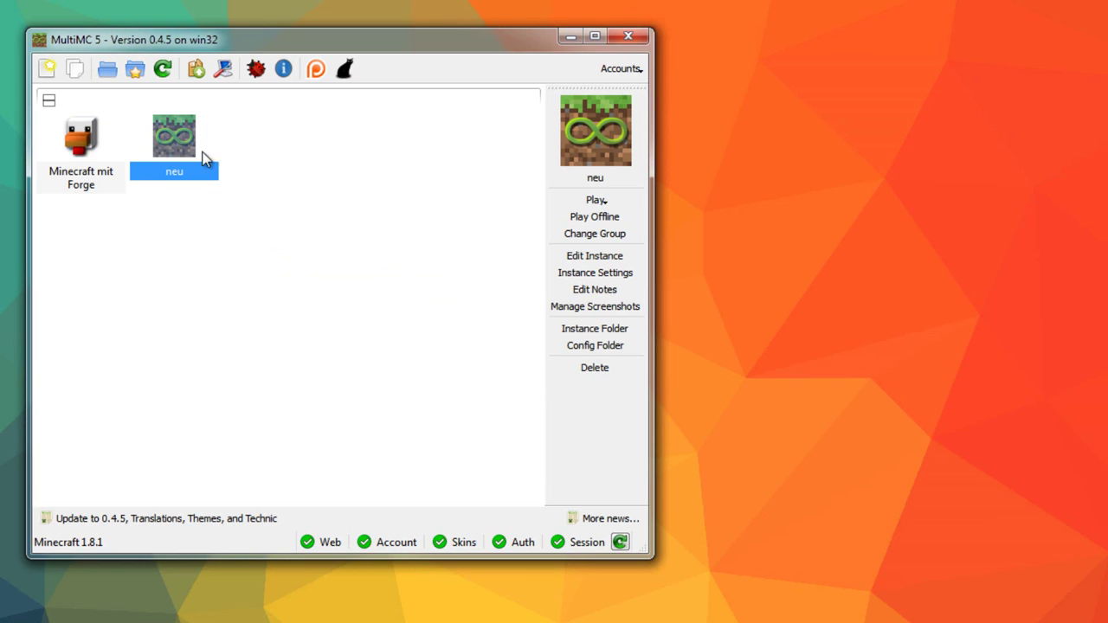
pyautogui.click(107, 70)
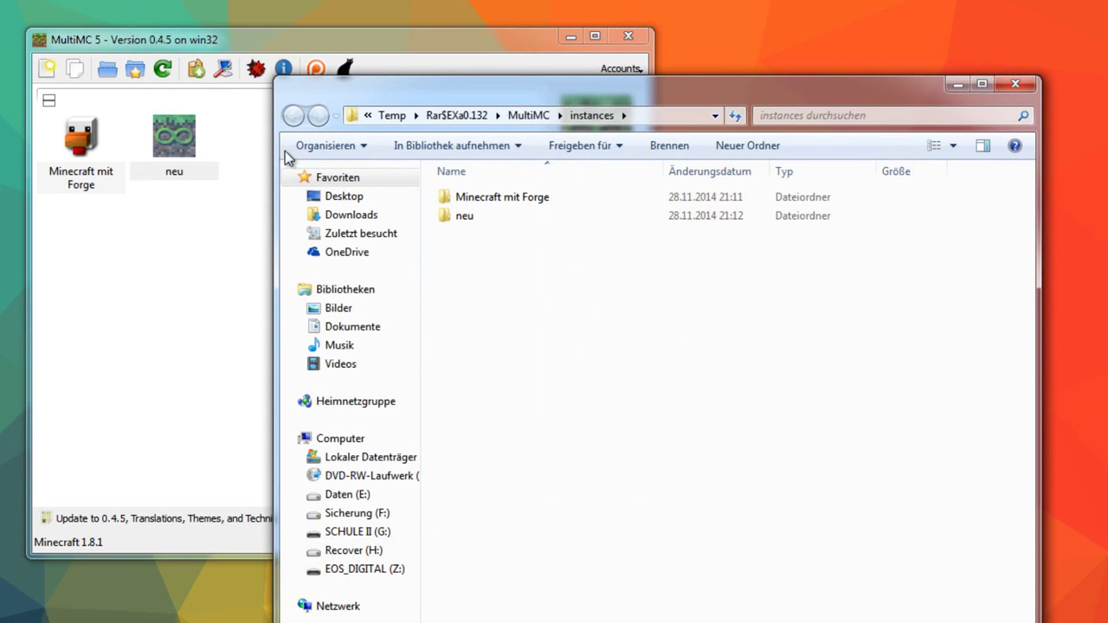
pyautogui.moveTo(819, 447); pyautogui.dragTo(517, 249)
pyautogui.doubleClick(492, 221)
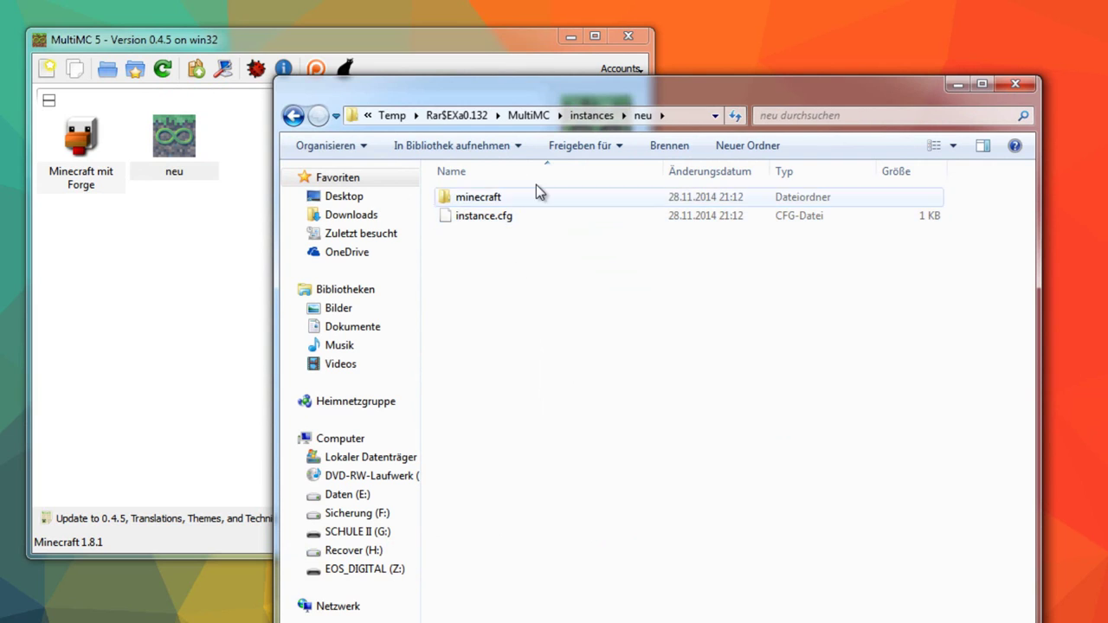
pyautogui.doubleClick(536, 200)
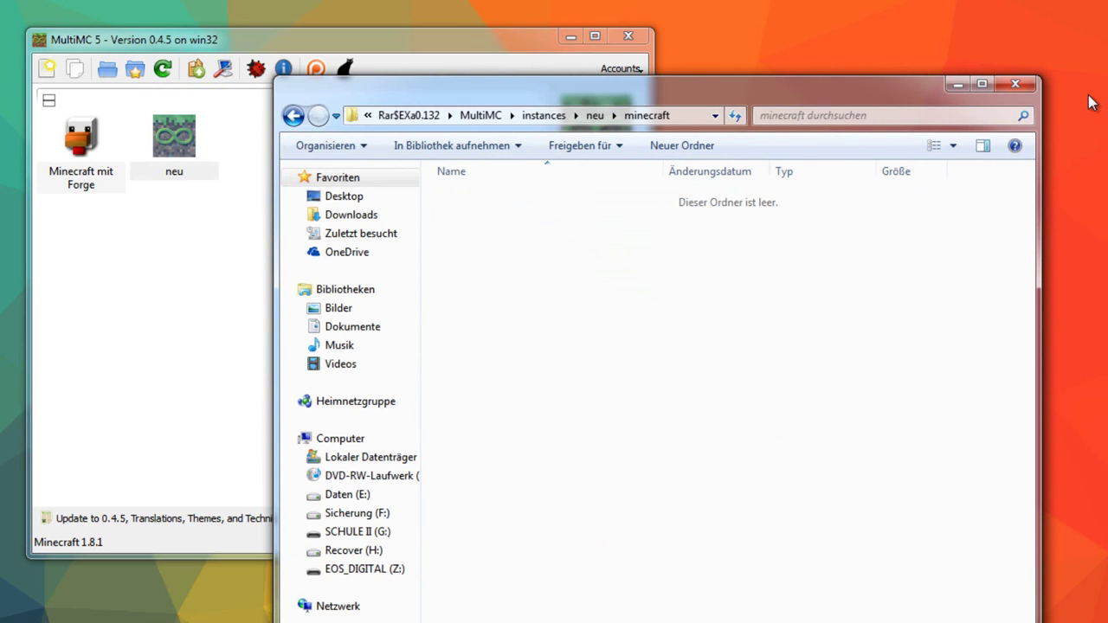
pyautogui.click(1013, 87)
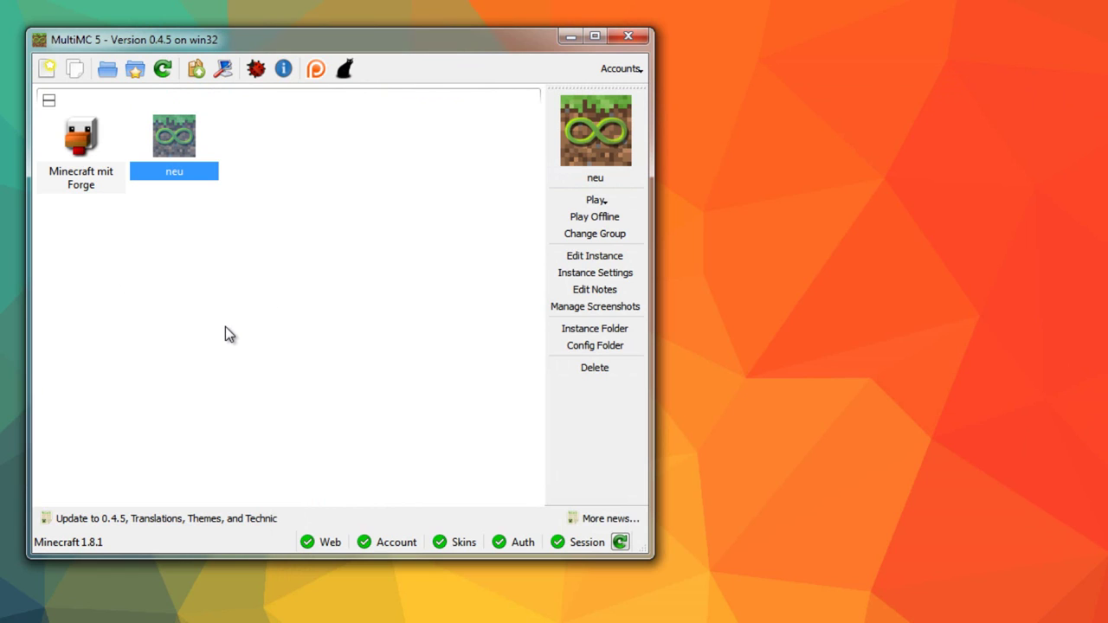
# - Turn on the cat background picture behind the instance list
pyautogui.click(346, 71)
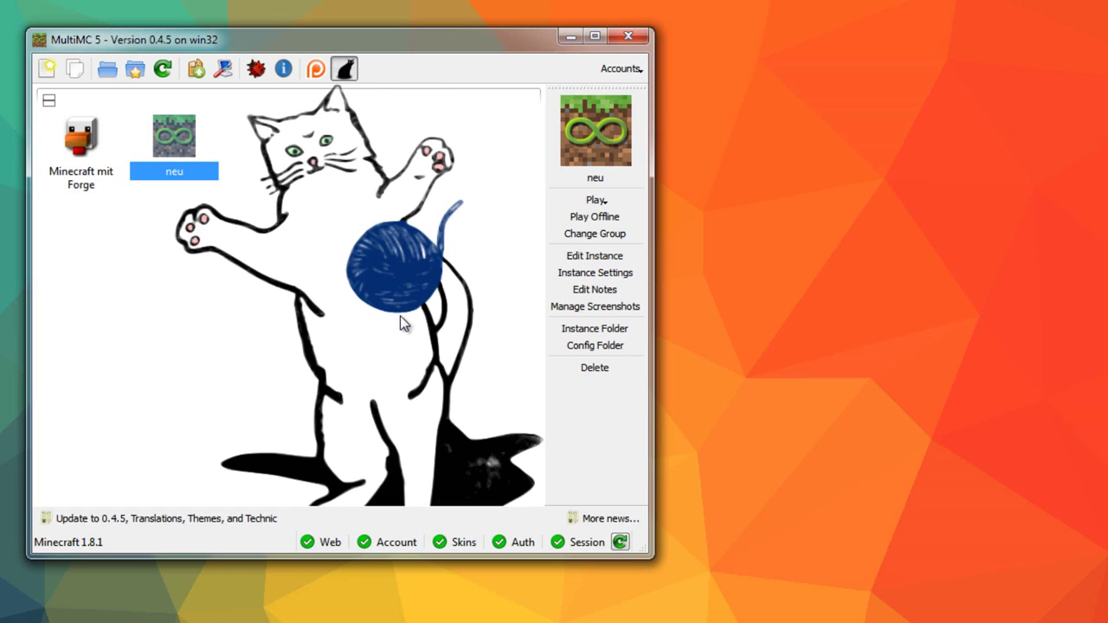